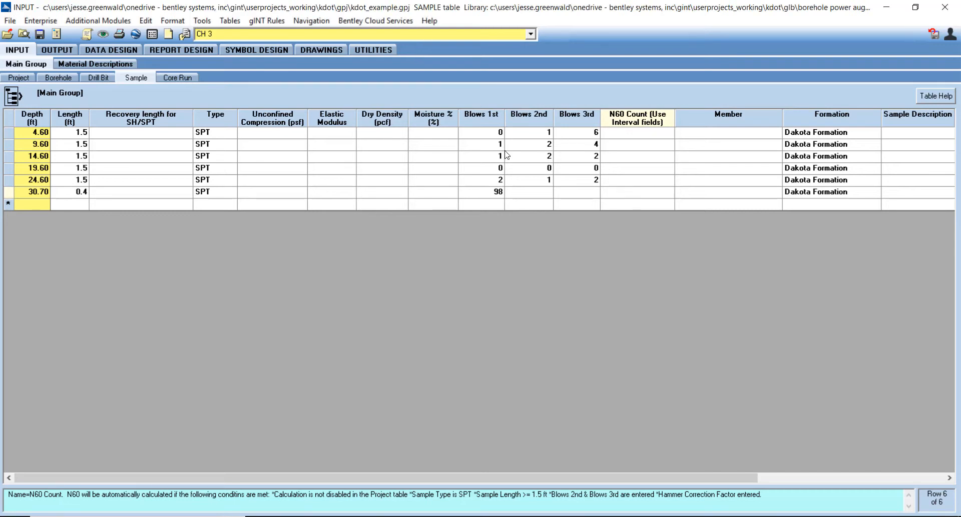
Check the Hammer Correction Factor of the CH 3 samples, then save the Sample table to calculate the N60 counts
left_click(634, 182)
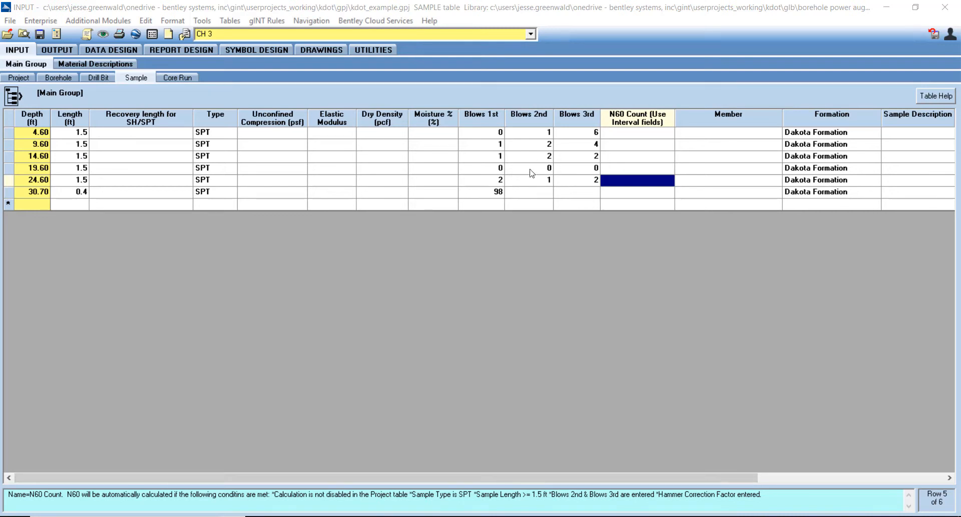
left_click_drag(506, 478, 749, 488)
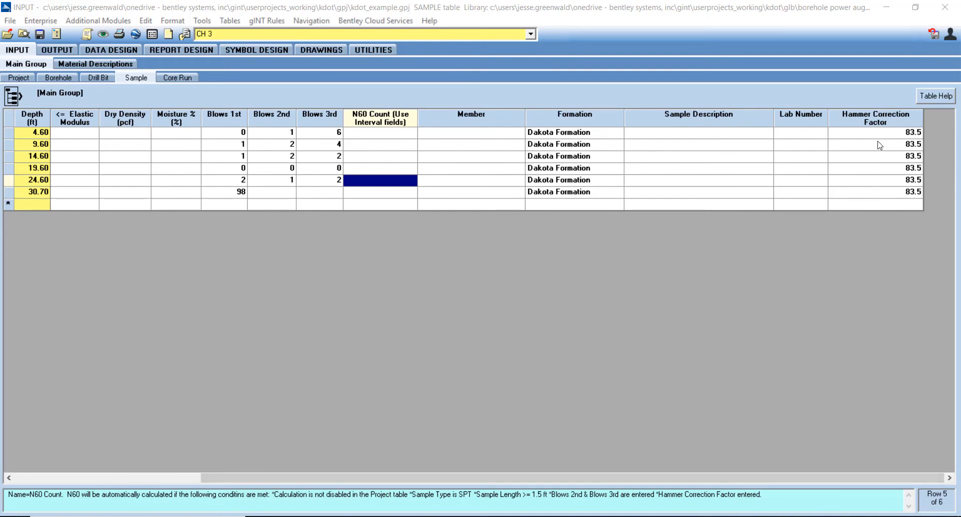
left_click_drag(754, 481, 566, 481)
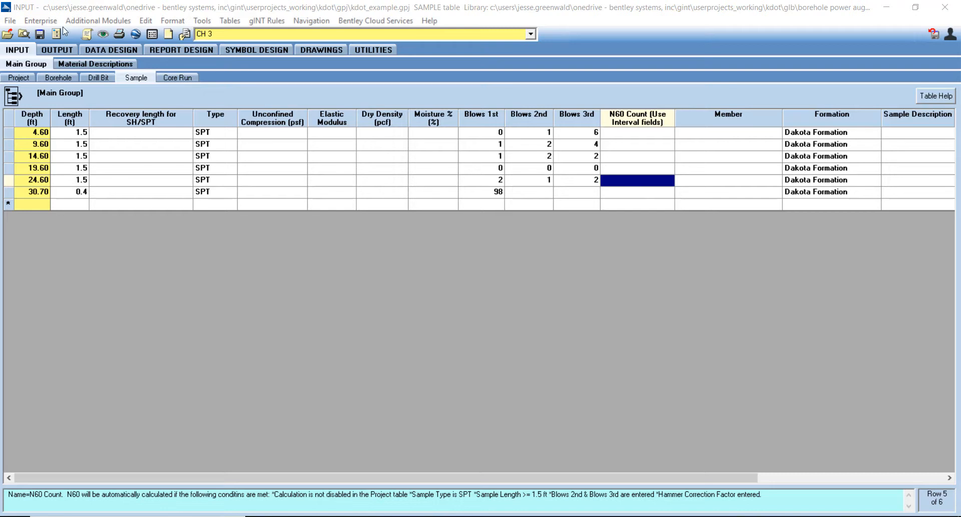
left_click(39, 34)
Enter Test as the N60 count of the 30.70 ft sample and save the table
left_click(621, 193)
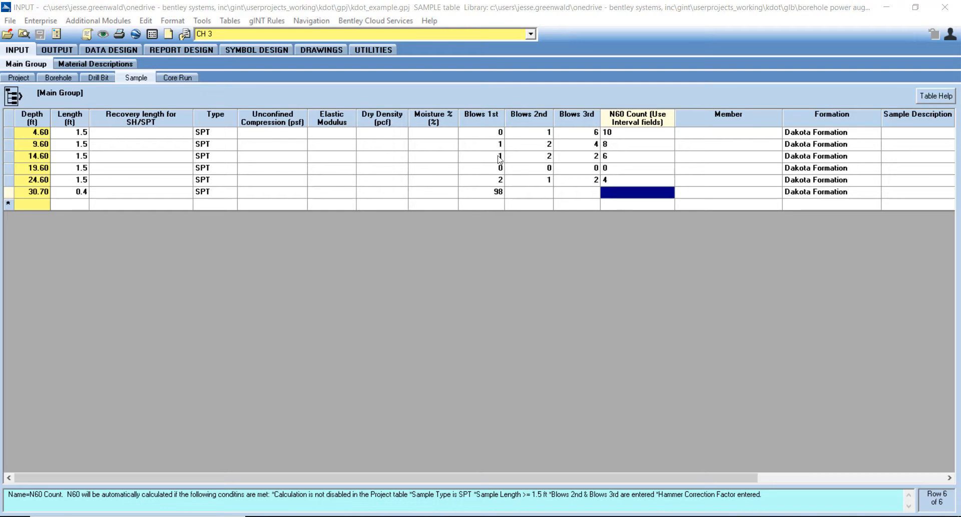
type("Te")
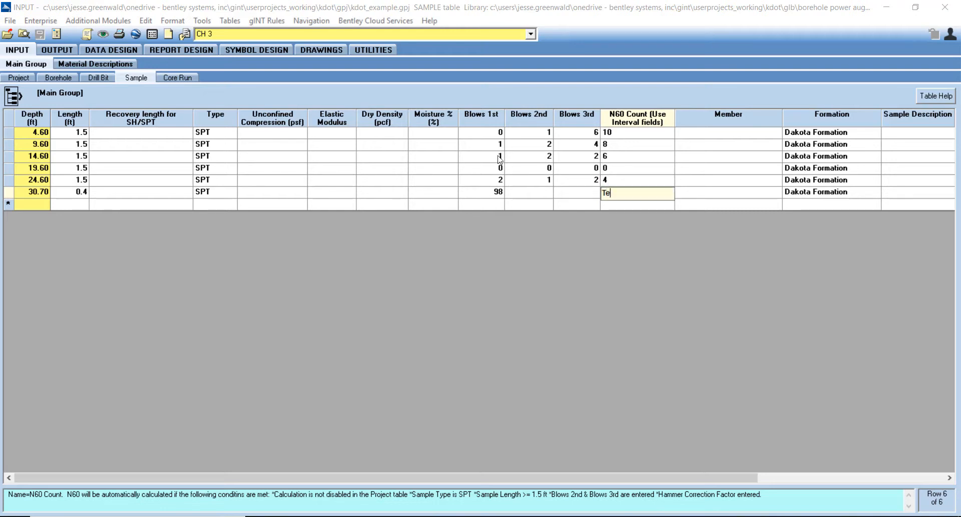
type("st")
key("Tab")
left_click(40, 34)
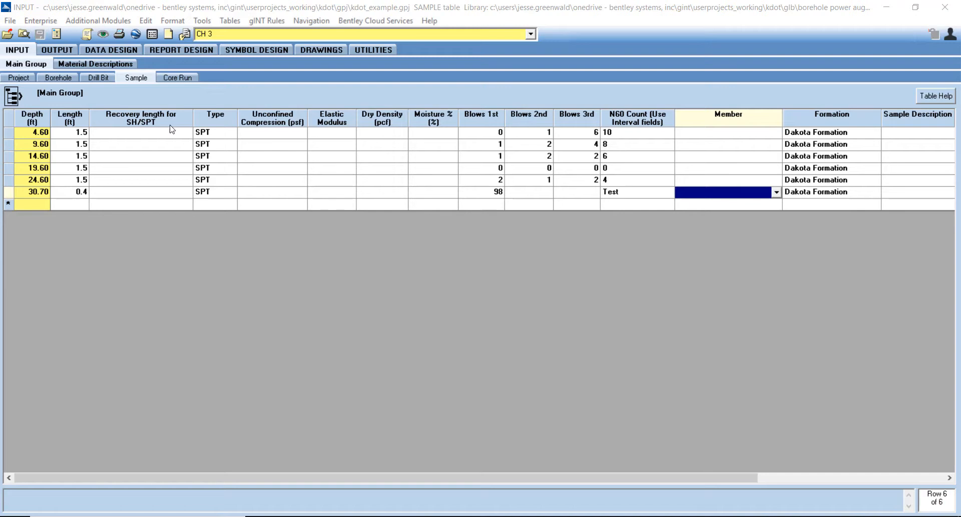
Clear the N60 count of the 30.70 ft sample
left_click(629, 195)
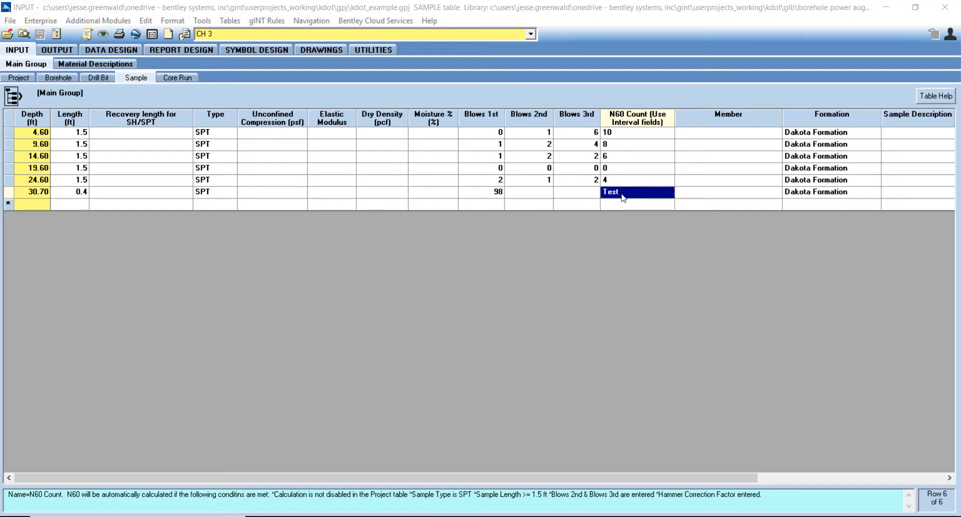
key("Delete")
left_click(708, 193)
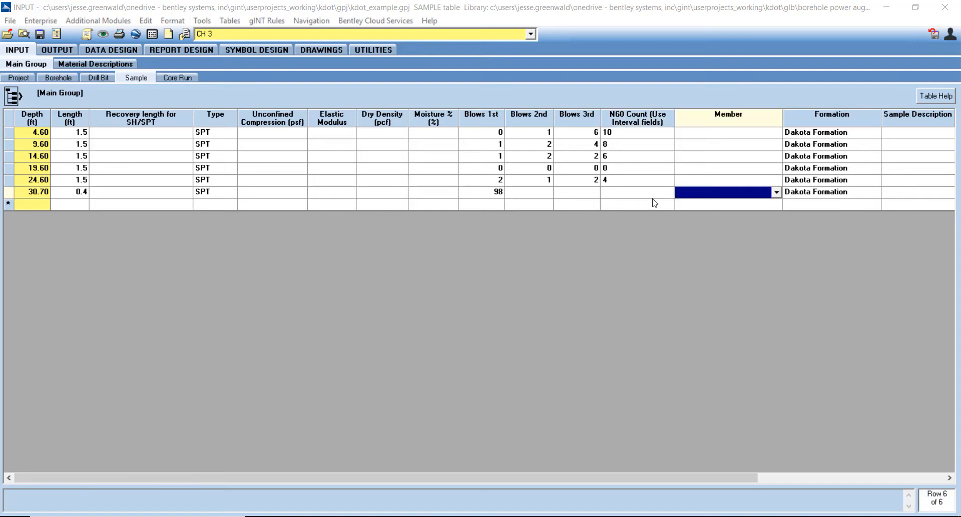
Try to override the calculated N60 count of the 24.60 ft sample with Test
left_click(624, 184)
key("Delete")
type("Test")
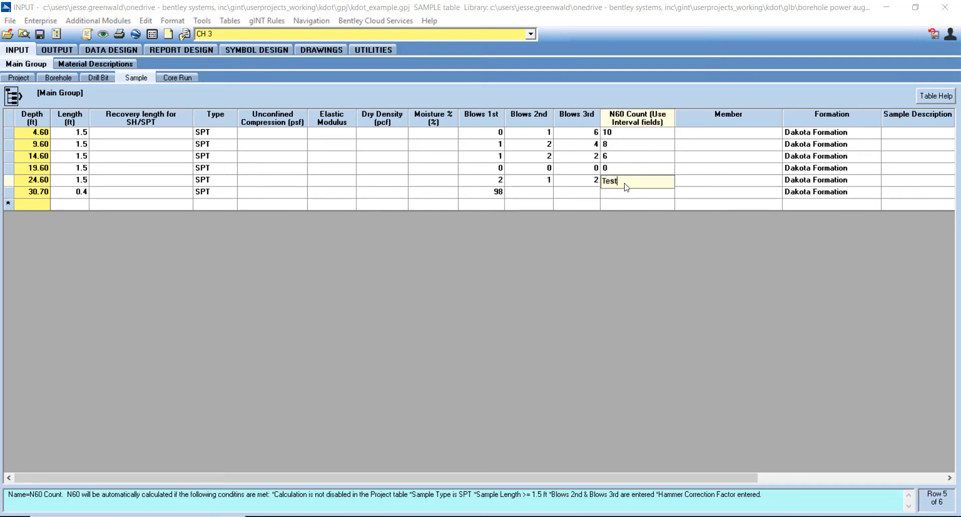
left_click(688, 183)
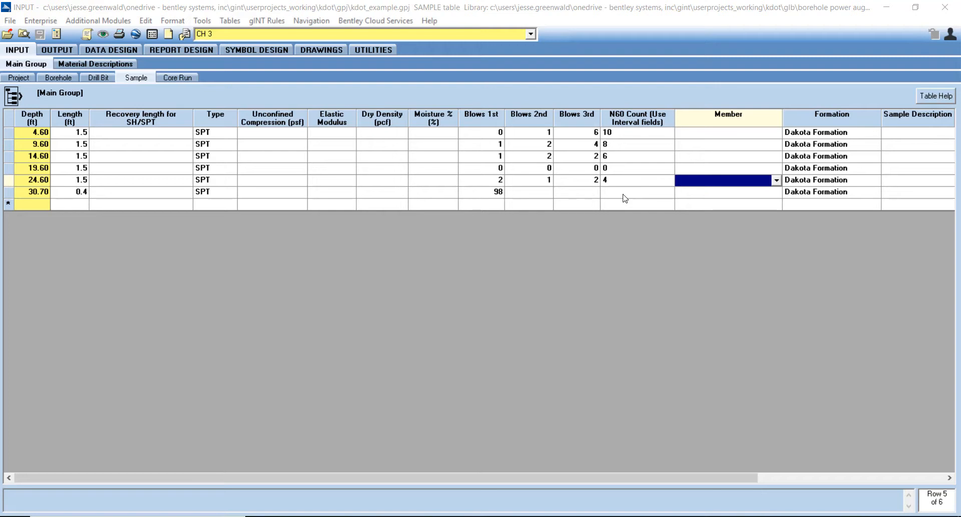
Compare the example project's Project table, including its Do Not Calc N60 option, with the Sample table of the I-235-54 Ramp F project
left_click(19, 78)
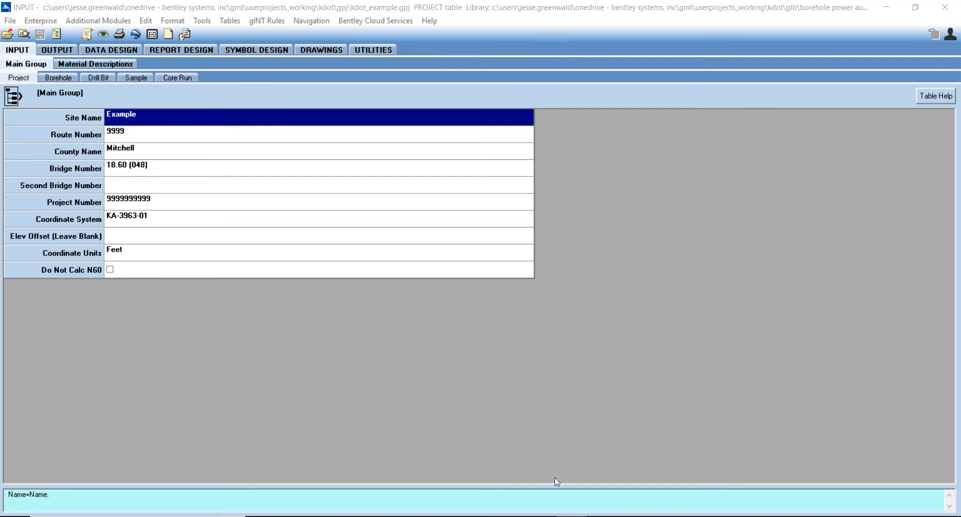
left_click(572, 516)
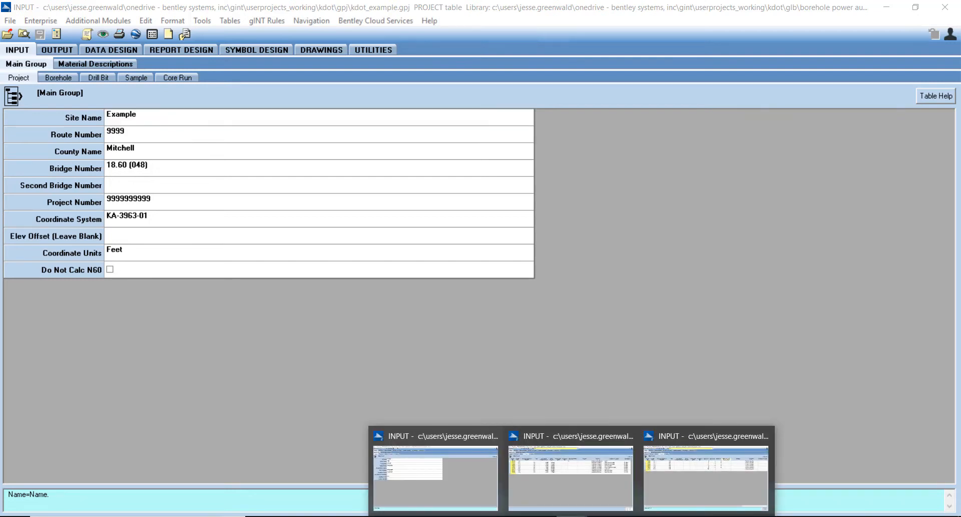
left_click(580, 484)
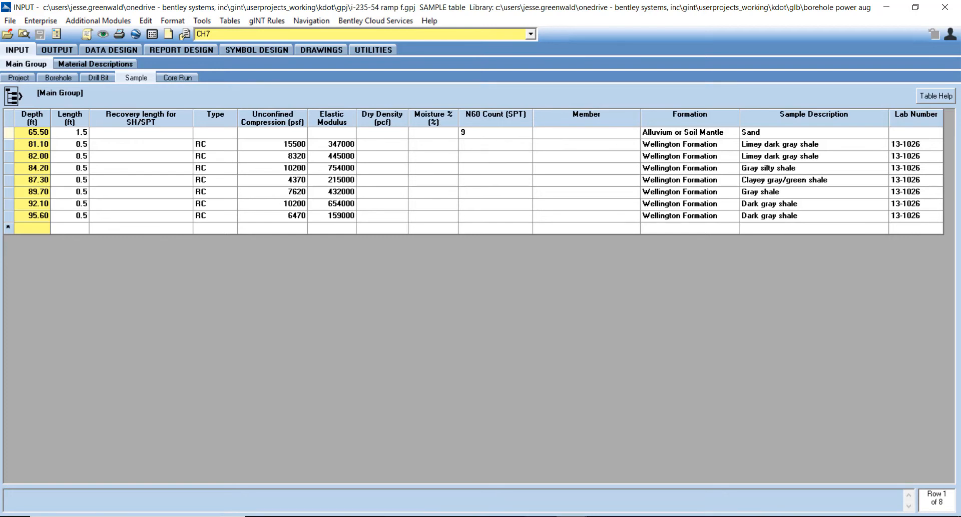
mouse_move(570, 516)
left_click(492, 435)
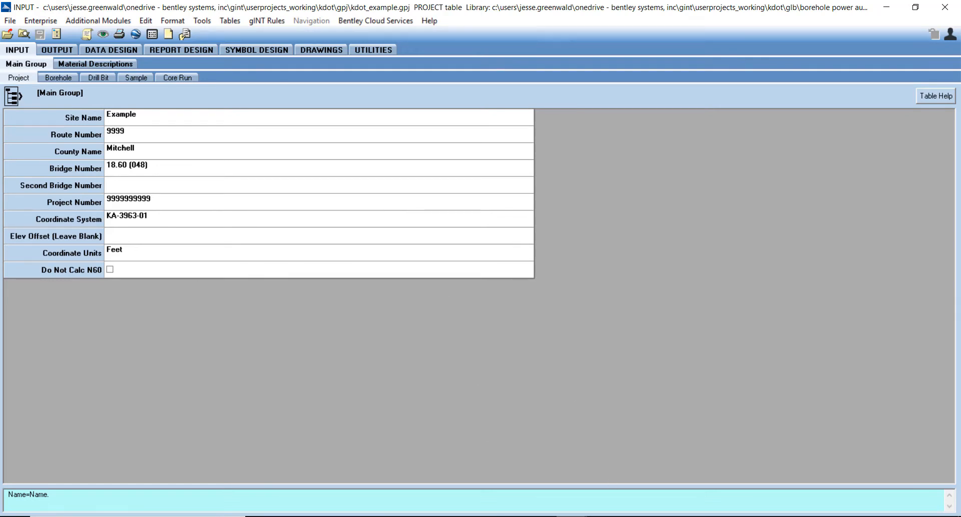
mouse_move(576, 515)
left_click(579, 490)
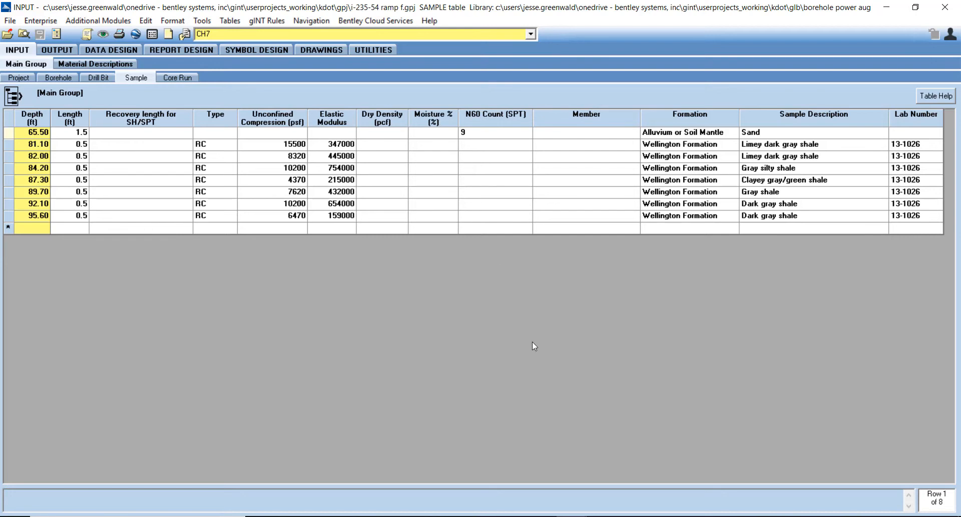
Switch to the 24-62 KA-3963-01 mulberry ck project and inspect the gINT Rules procedures in its SAMPLE table properties
mouse_move(576, 515)
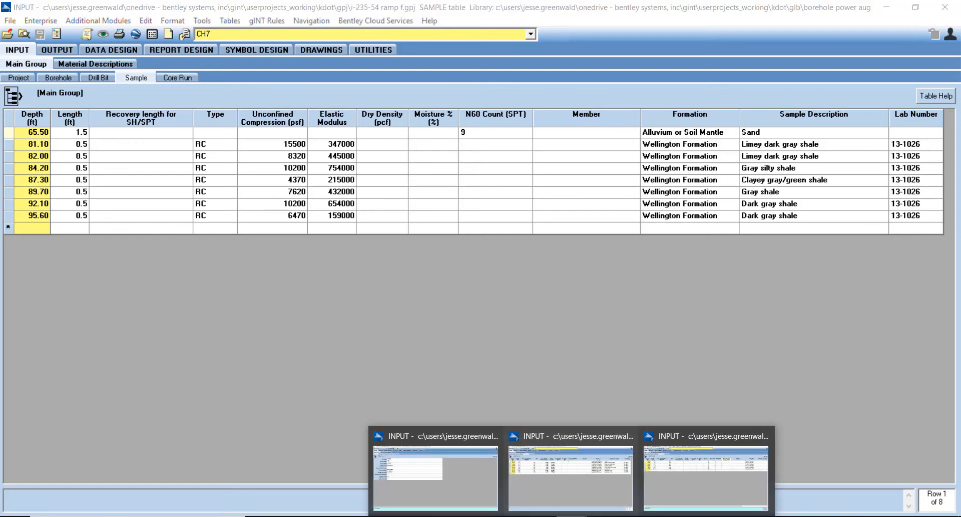
left_click(707, 473)
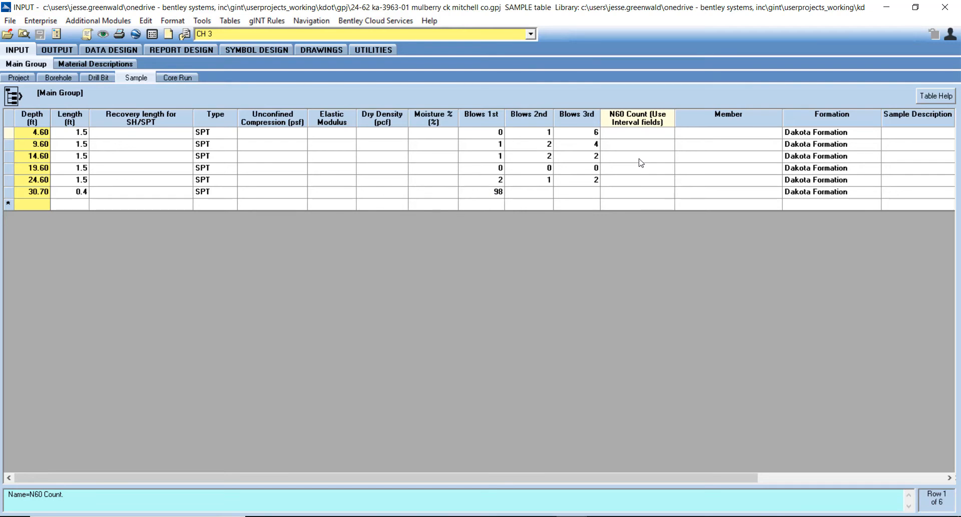
left_click(185, 34)
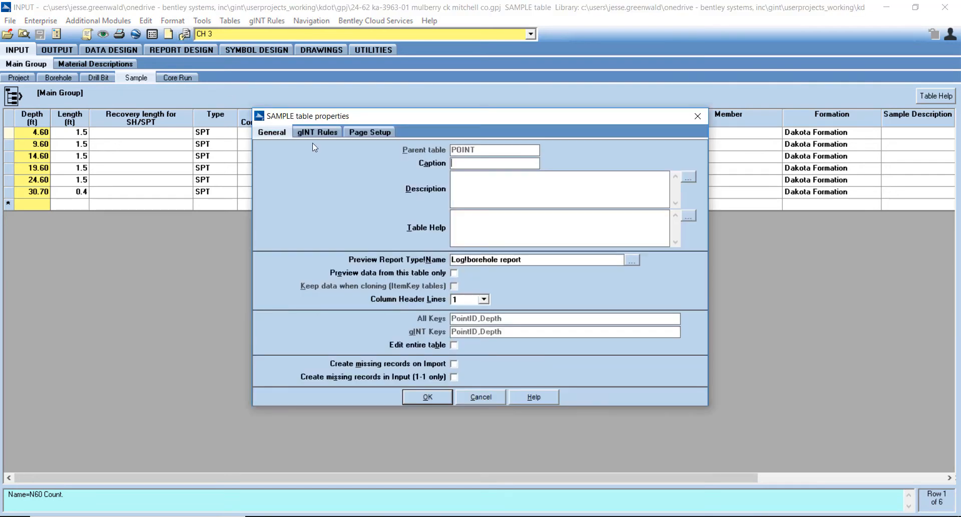
left_click(325, 134)
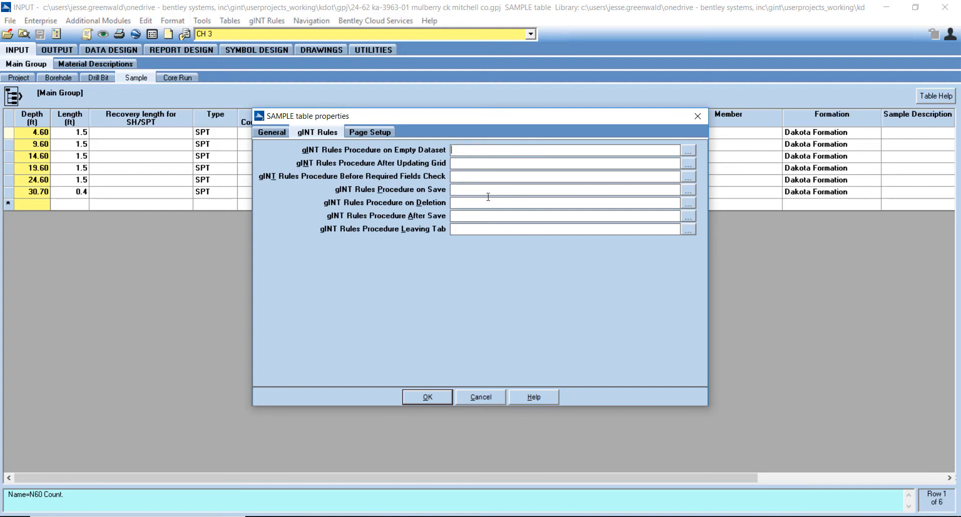
left_click(478, 399)
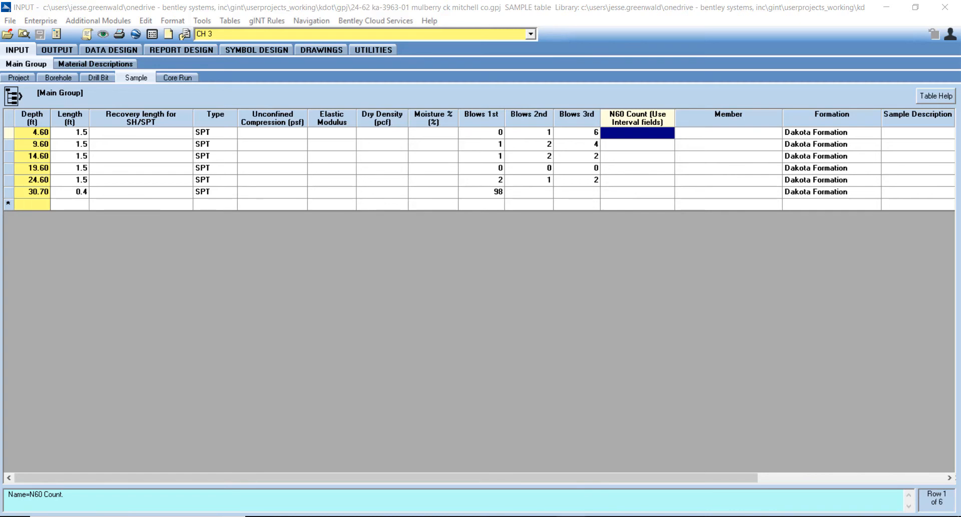
Return to the kdot_example project and inspect the gINT Rules procedures in its SAMPLE table properties
mouse_move(571, 514)
left_click(449, 469)
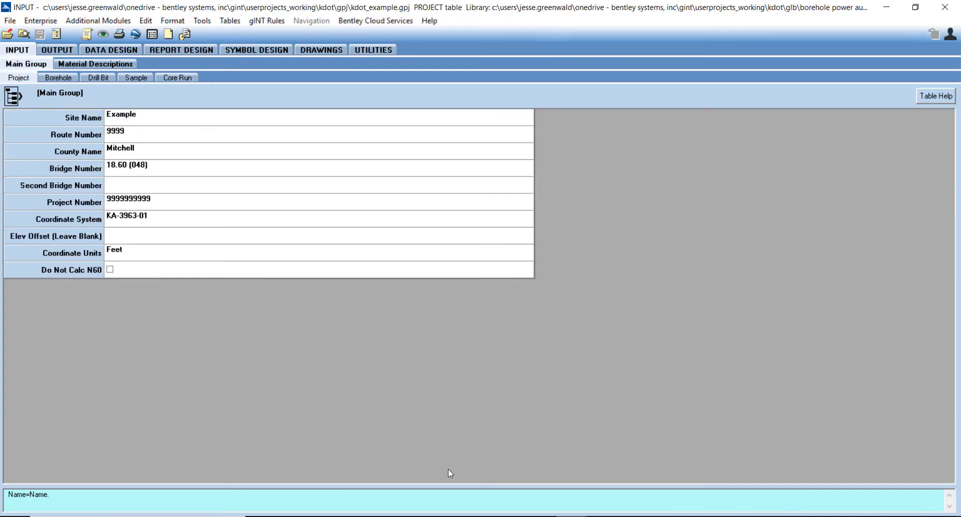
left_click(129, 79)
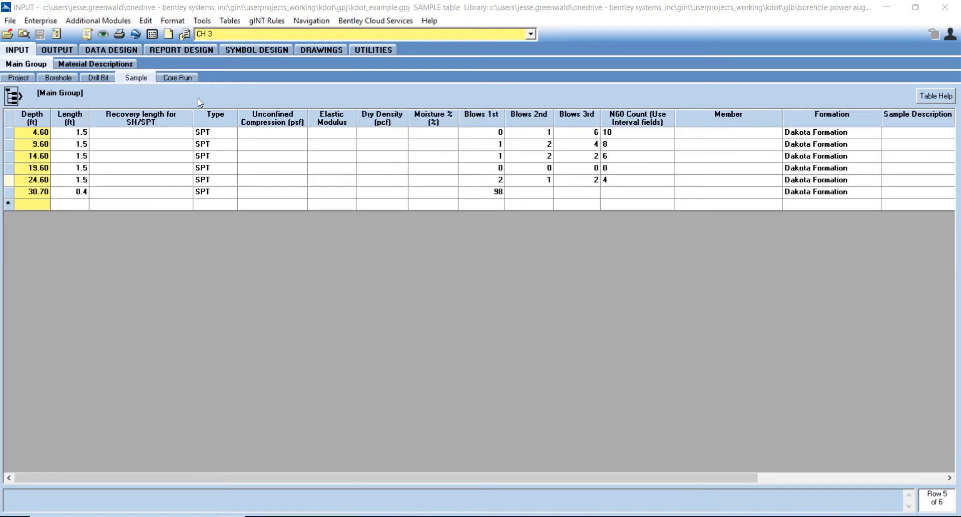
left_click(186, 34)
left_click(335, 132)
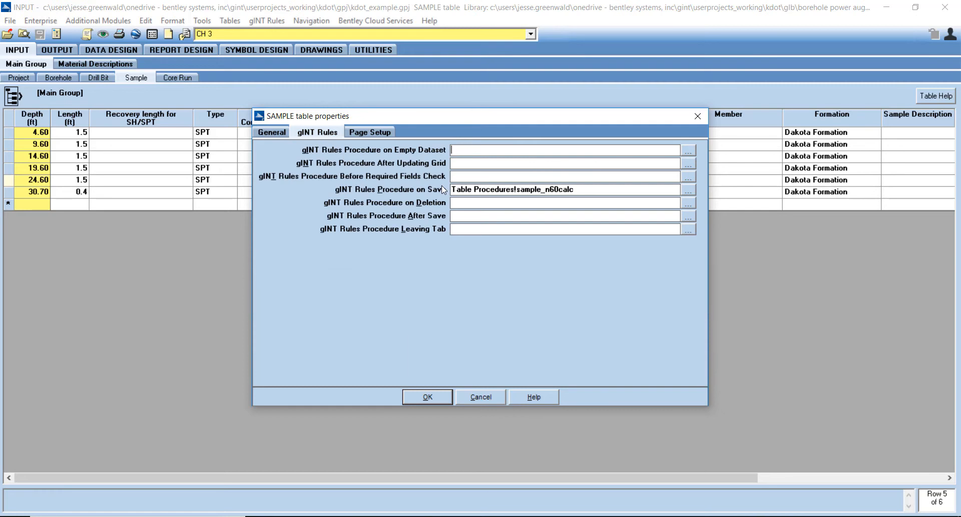
left_click(492, 393)
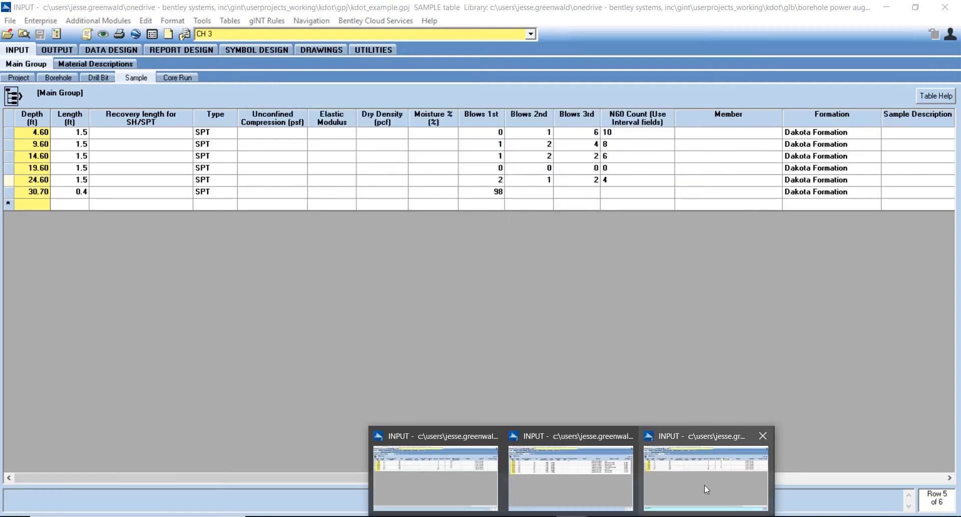
Review the mulberry ck project's Sample table, from the blow counts and N60 column to the Hammer Correction Factor
left_click(706, 483)
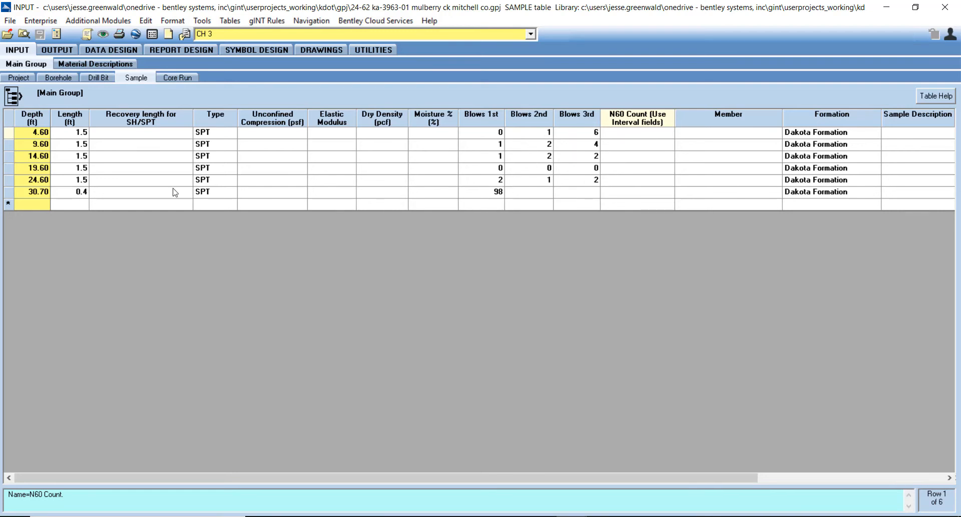
left_click_drag(665, 476, 878, 479)
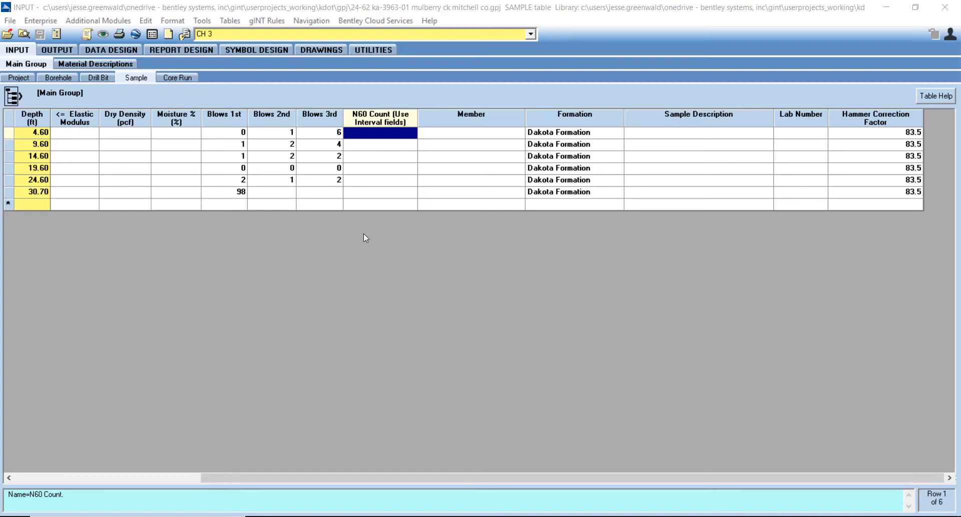
scroll(392, 477, "left", 2)
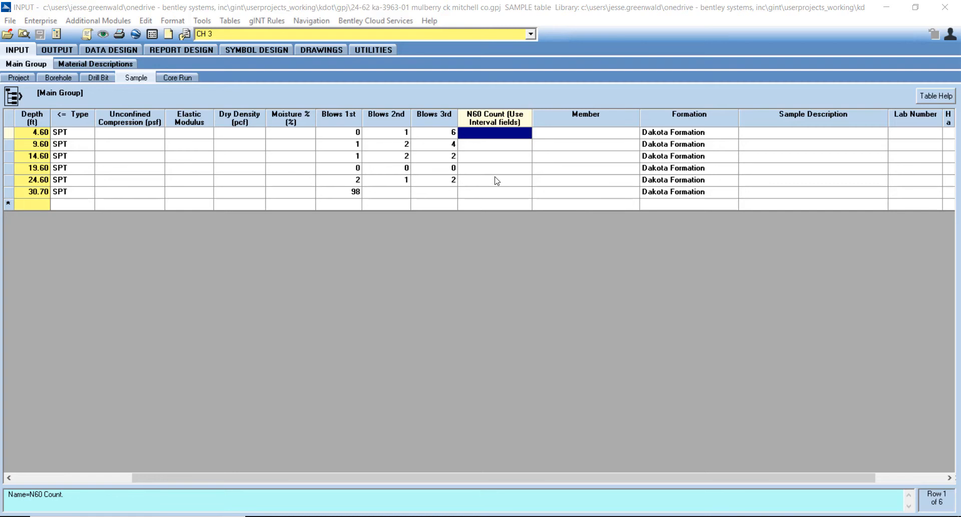
Open the Convert Projects utility and set kansas dot_20181029.gdt from the KDOT gdt folder as the data template
left_click(375, 50)
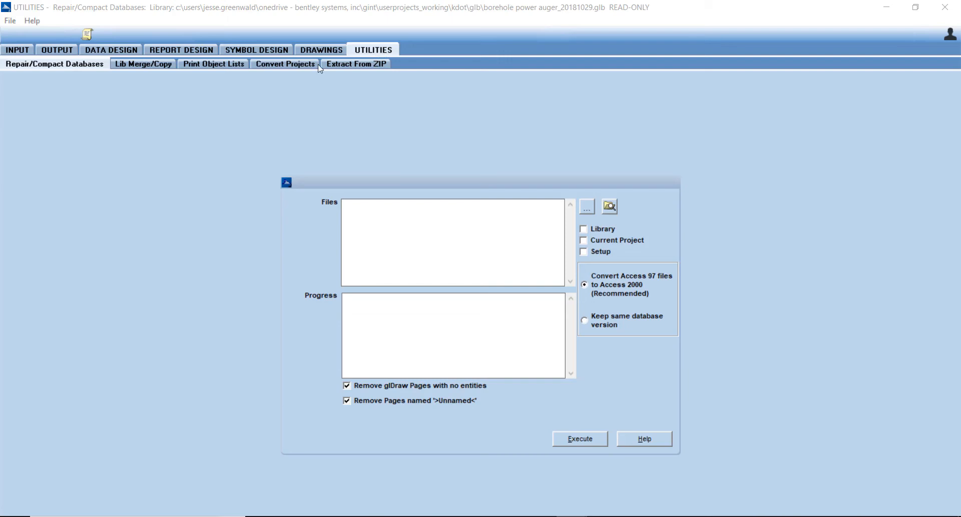
left_click(297, 67)
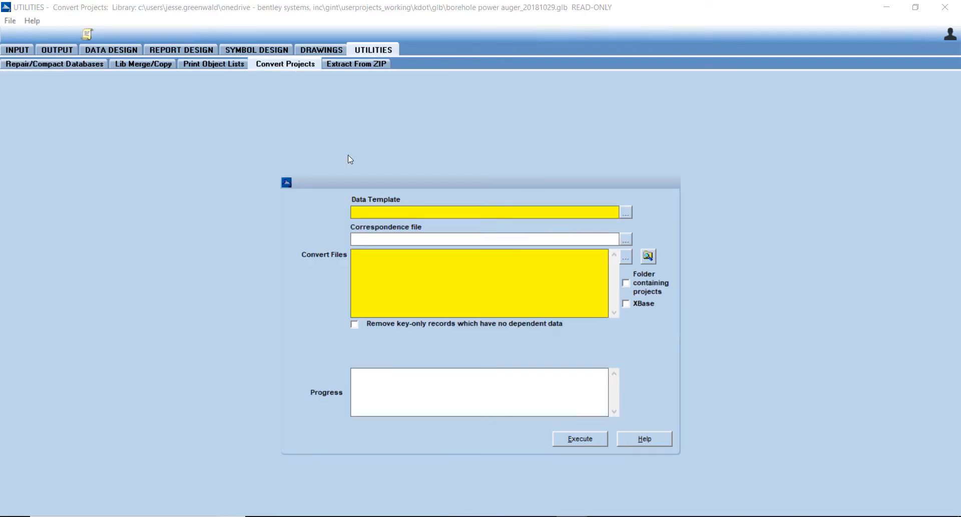
left_click(626, 212)
scroll(100, 160, "up", 2)
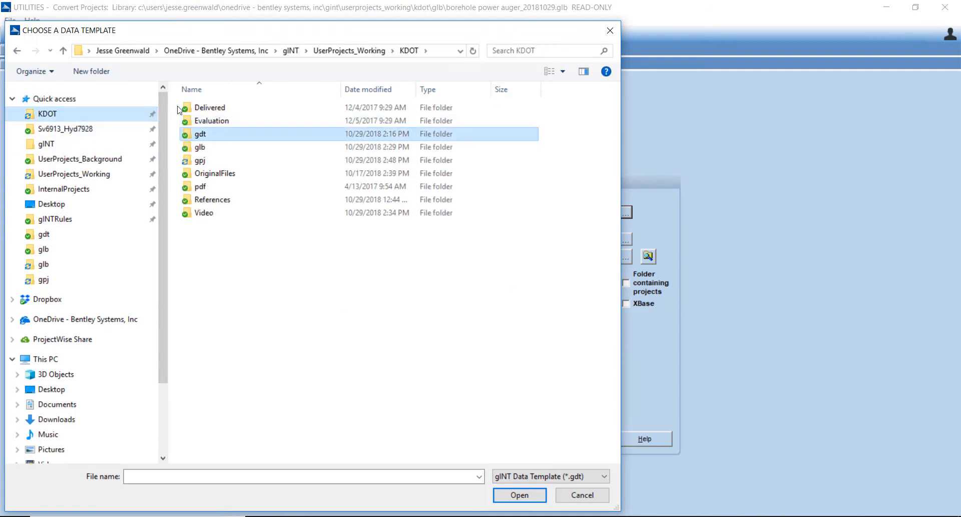
double_click(230, 133)
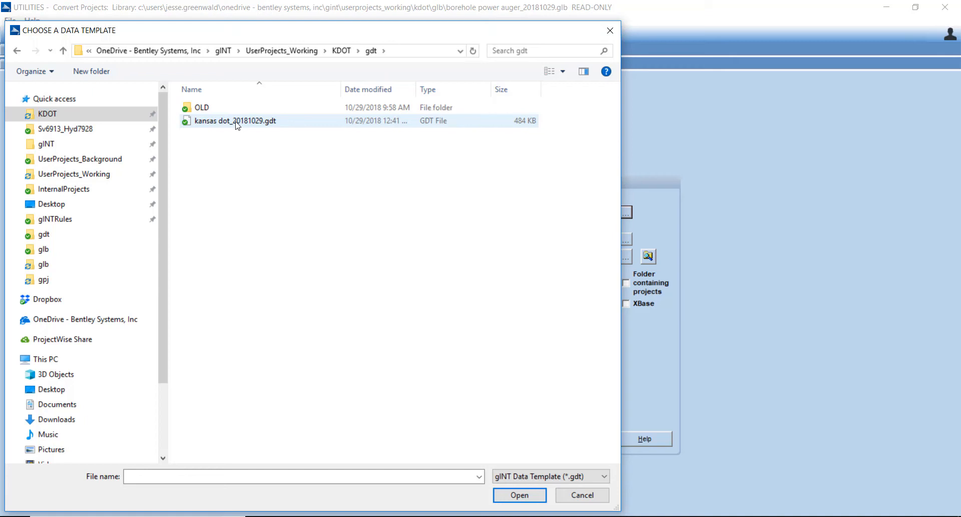
double_click(237, 122)
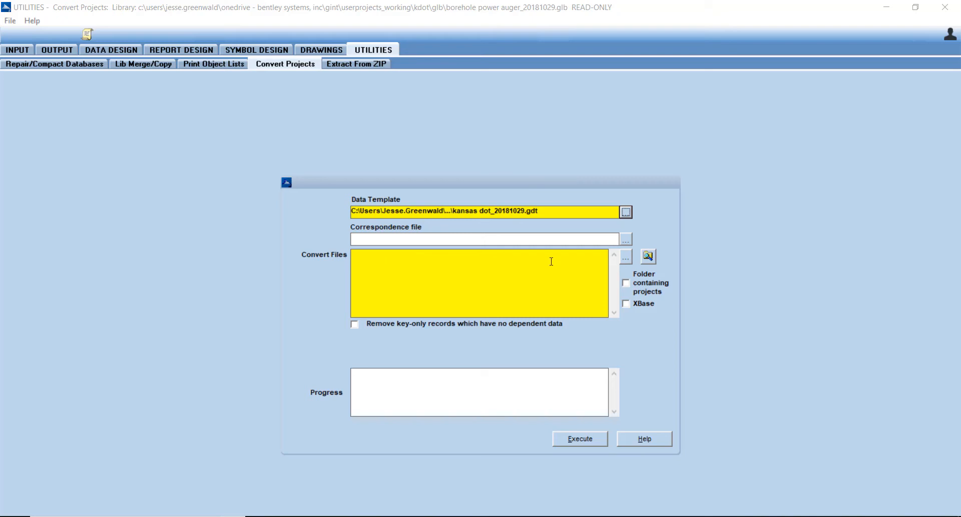
Choose 24-62 KA-3963-01 mulberry ck Mitchell Co.gpj and I-235-54 Ramp F.gpj from the KDOT gpj folder as the files to convert
left_click(626, 256)
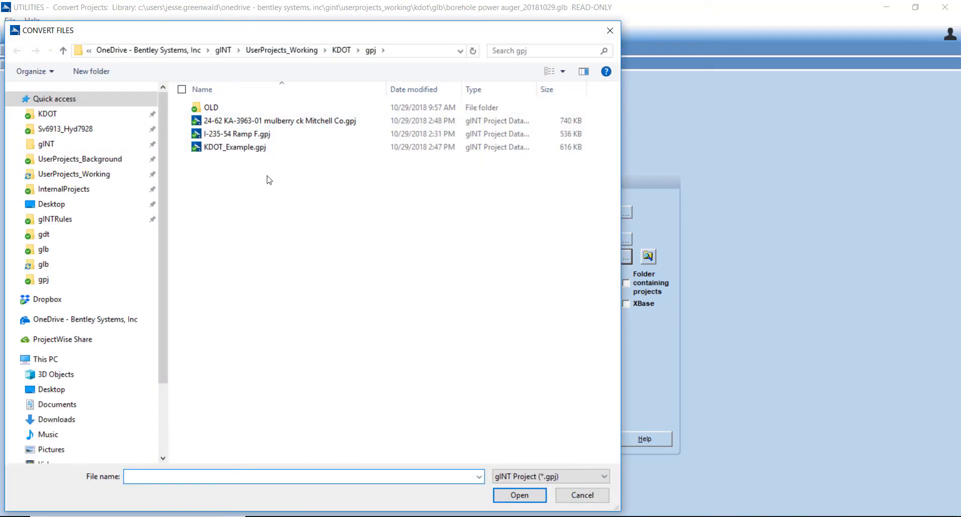
left_click(242, 138)
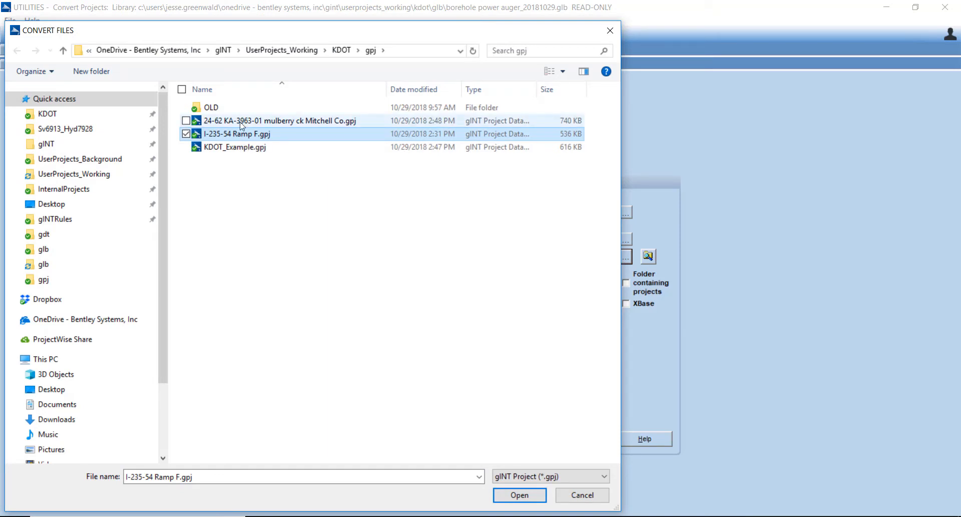
left_click(241, 126, "ctrl")
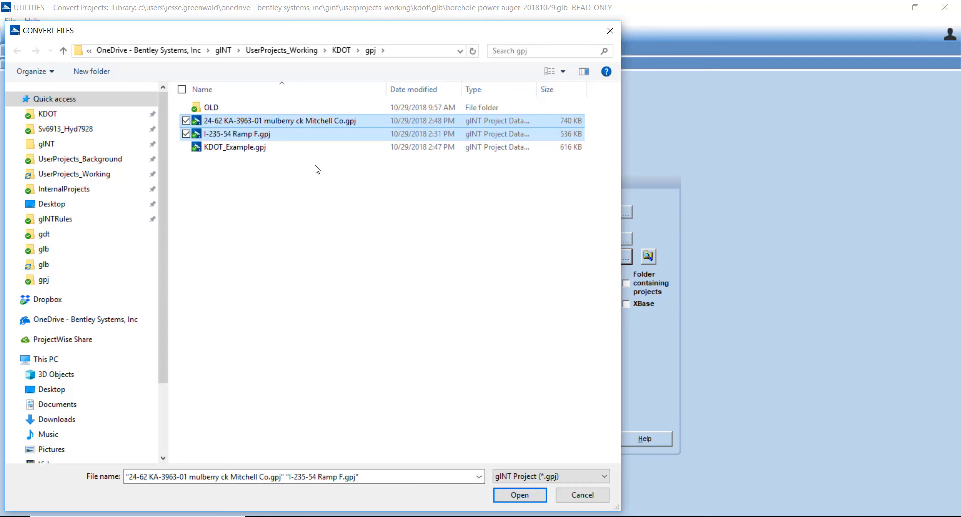
left_click(517, 496)
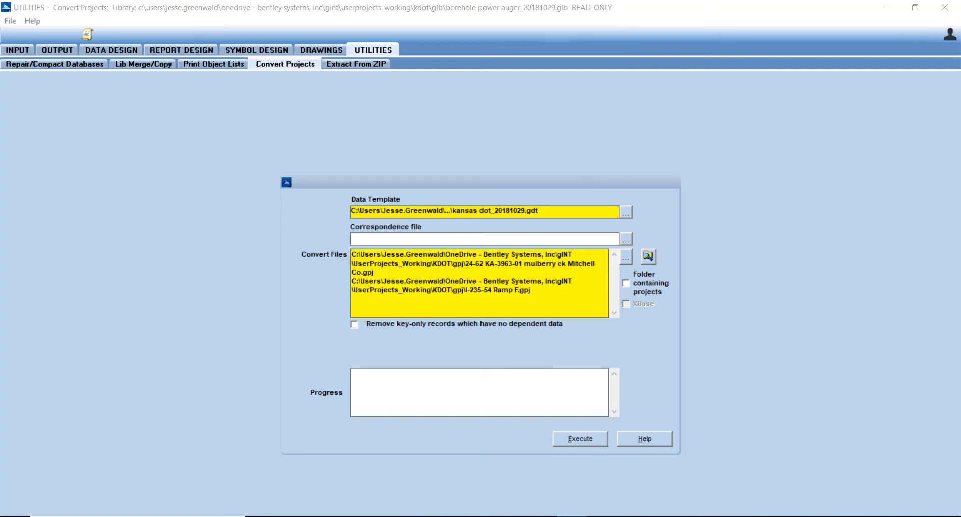
Close the second open project window, run the conversion of both projects, and dismiss the conversion log
mouse_move(572, 515)
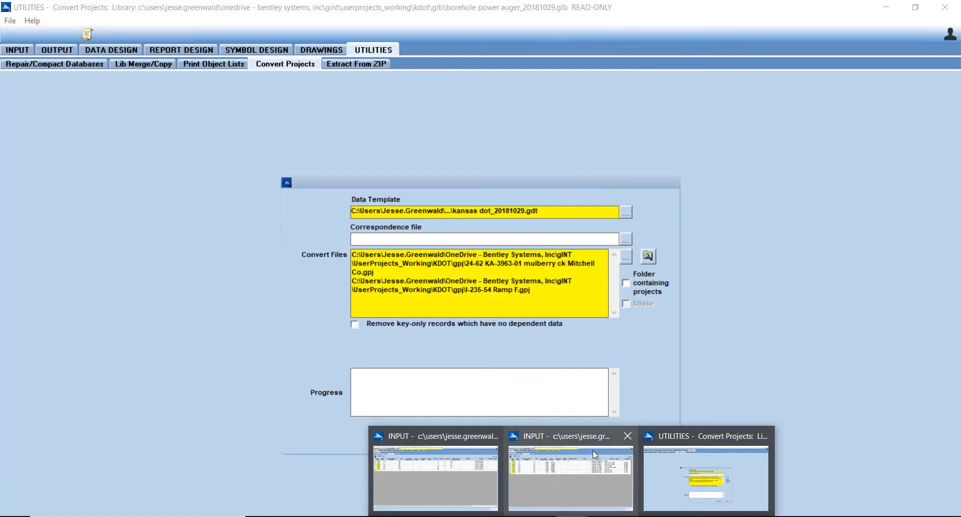
left_click(629, 437)
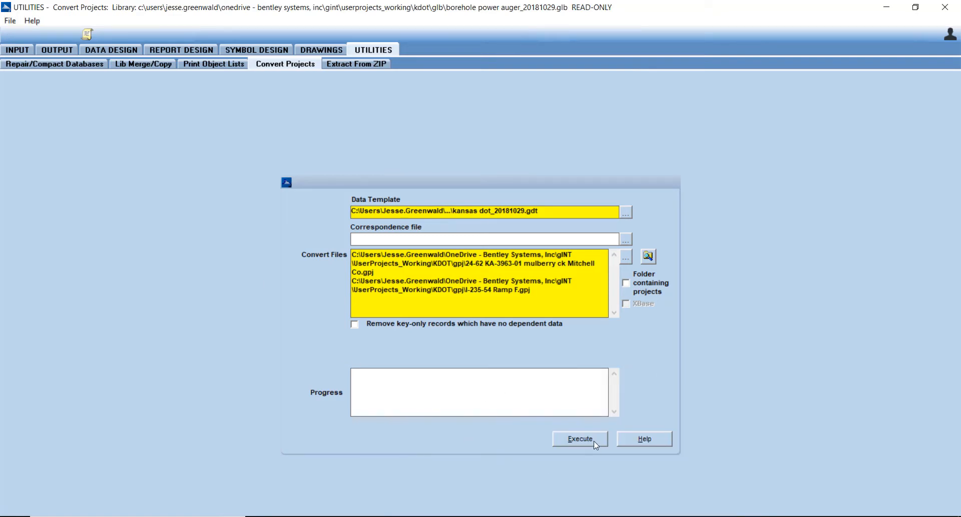
left_click(594, 440)
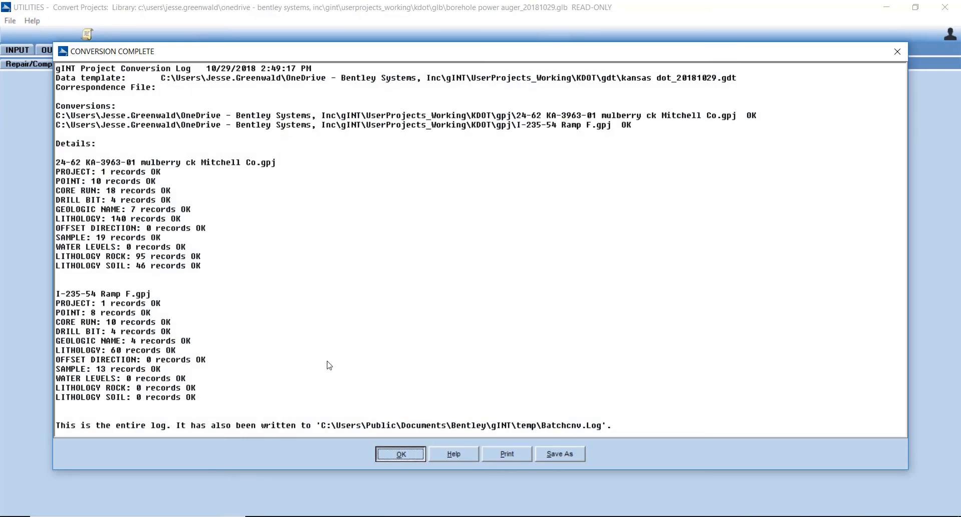
left_click(408, 452)
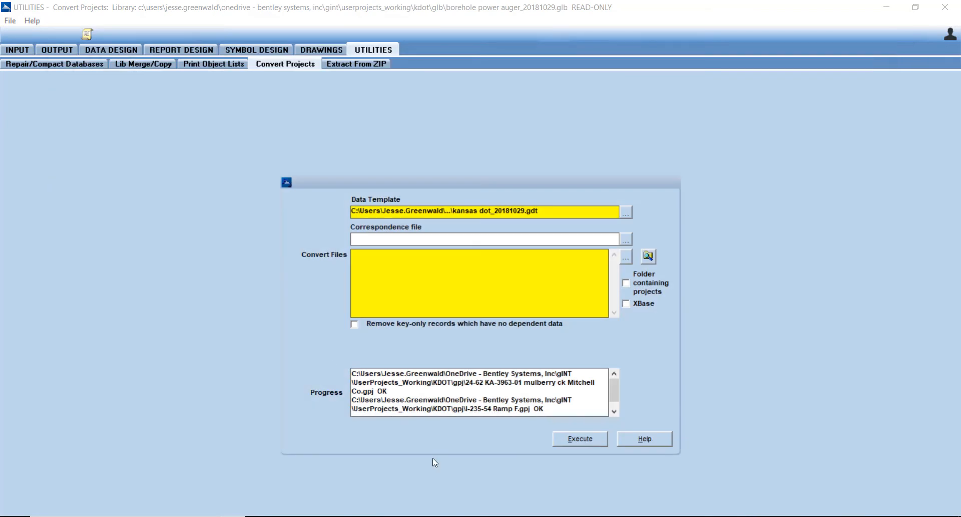
Return to project data entry and open the converted I-235-54 Ramp F.gpj project
mouse_move(571, 516)
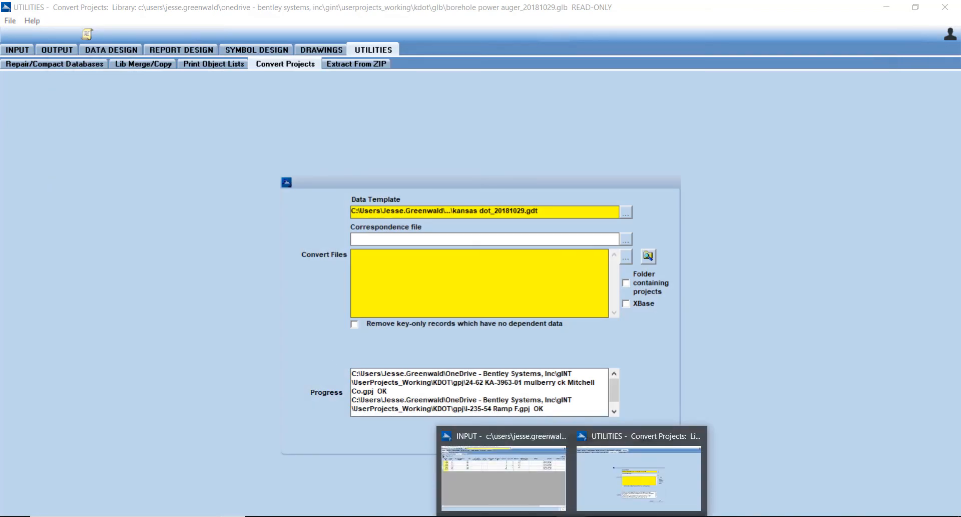
left_click(18, 50)
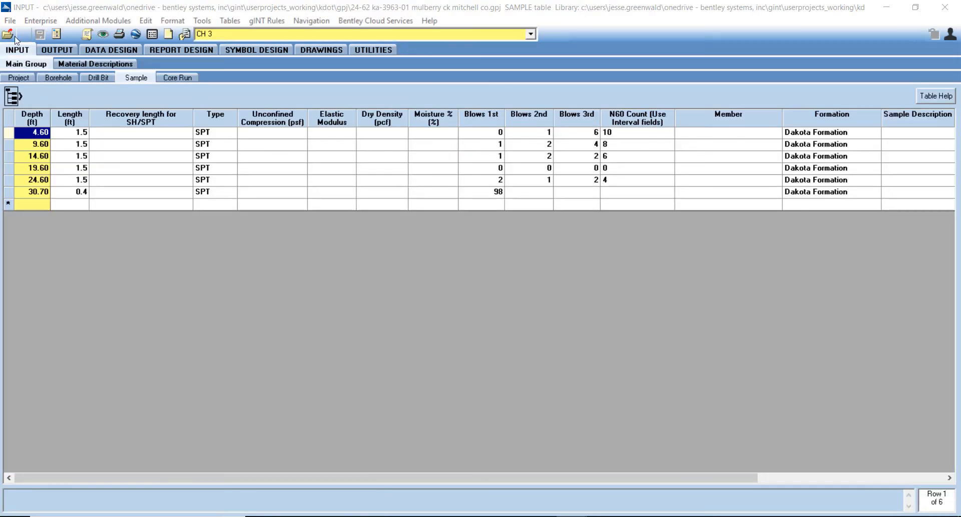
left_click(10, 20)
left_click(51, 107)
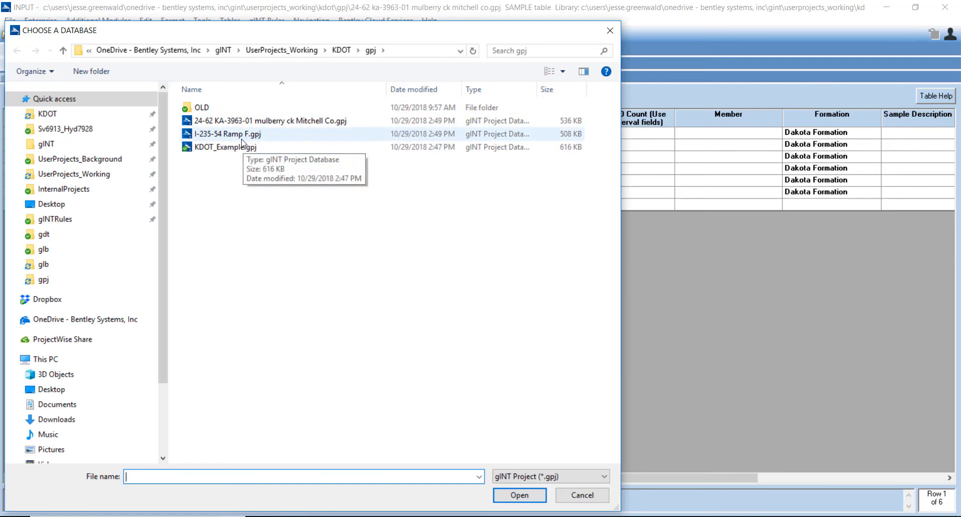
double_click(235, 133)
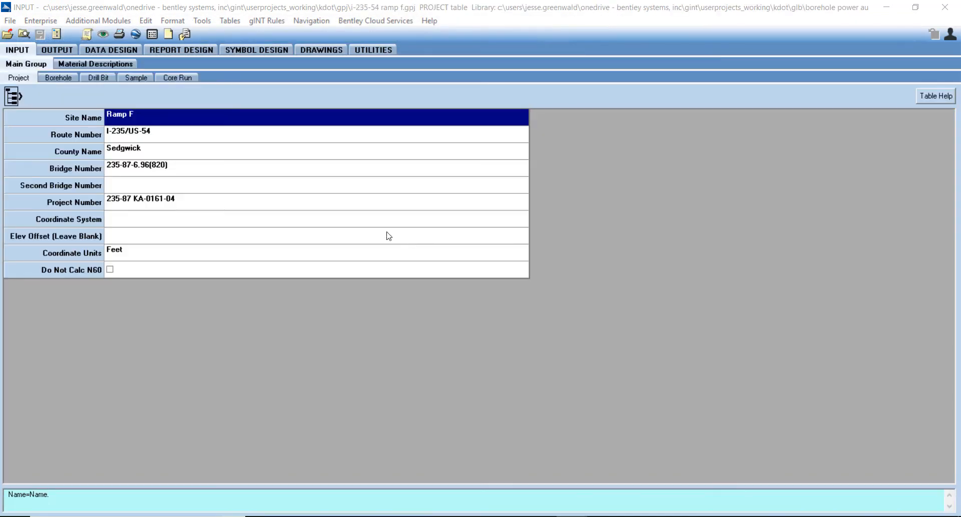
Review the Ramp F project's Sample table for CH7, from the blow counts and N60 column to the Hammer Correction
left_click(131, 77)
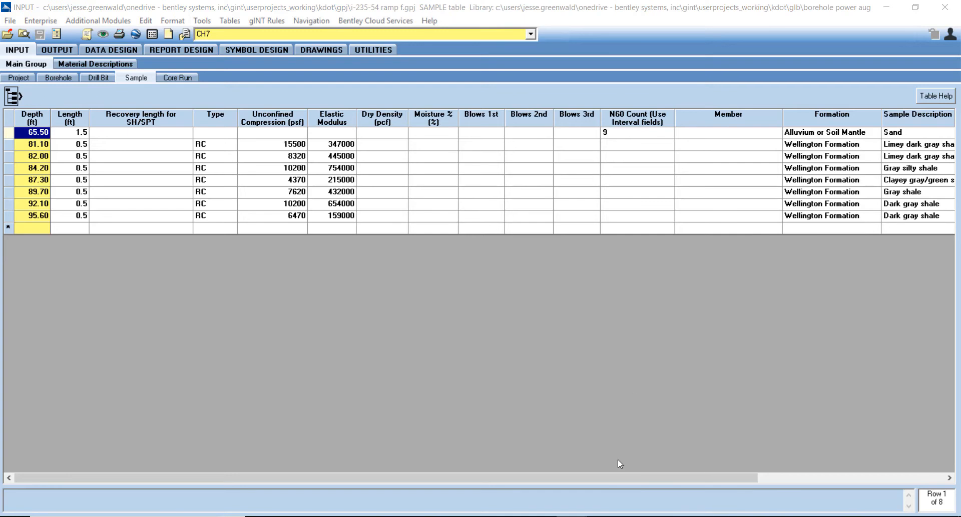
left_click_drag(618, 477, 780, 471)
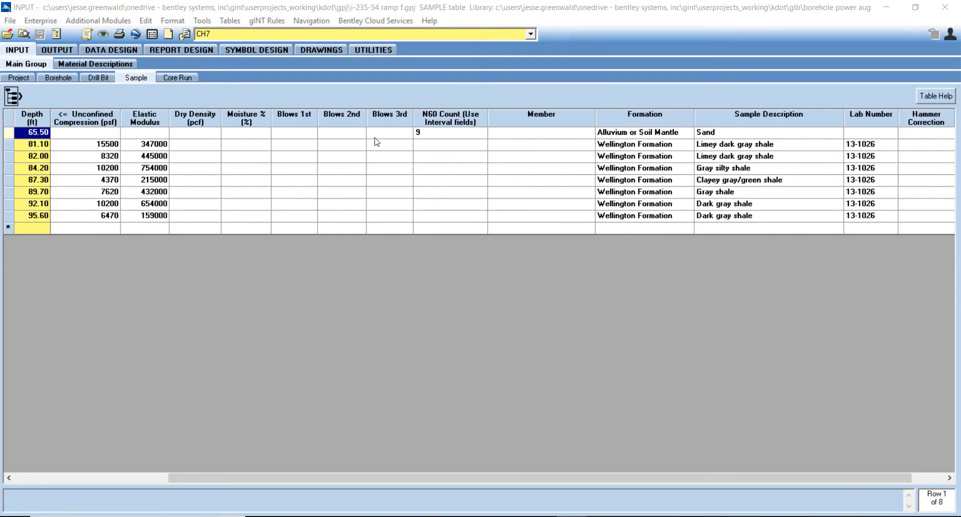
left_click_drag(419, 477, 214, 457)
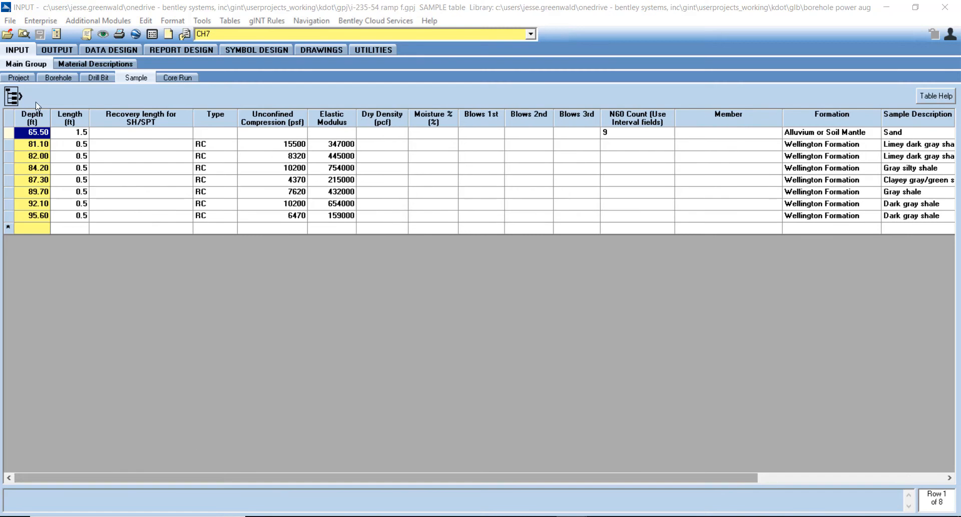
Turn on Do Not Calc N60 in the Ramp F project's Project table
left_click(13, 80)
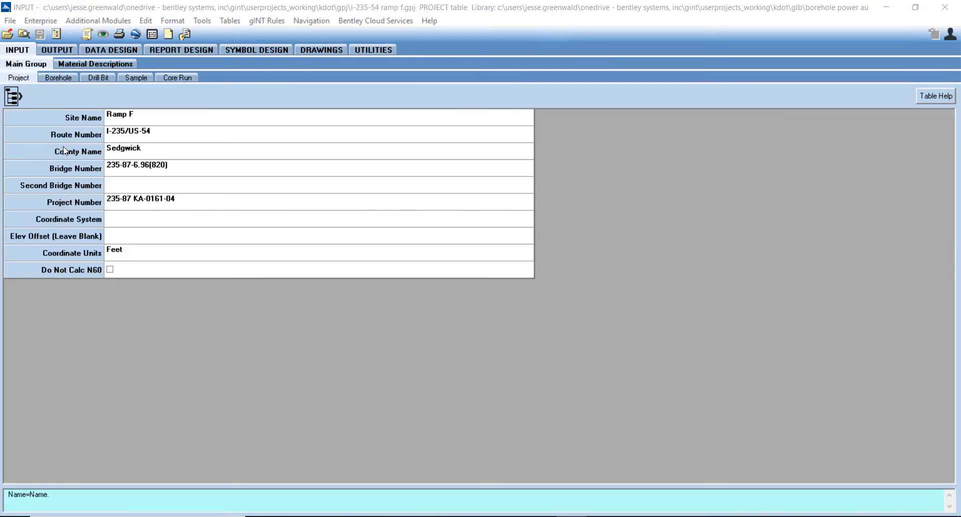
left_click(110, 269)
Enter 99 for both Blows 2nd and Blows 3rd in the 65.50 ft sample of CH7 to test the N60 calculation
left_click(136, 77)
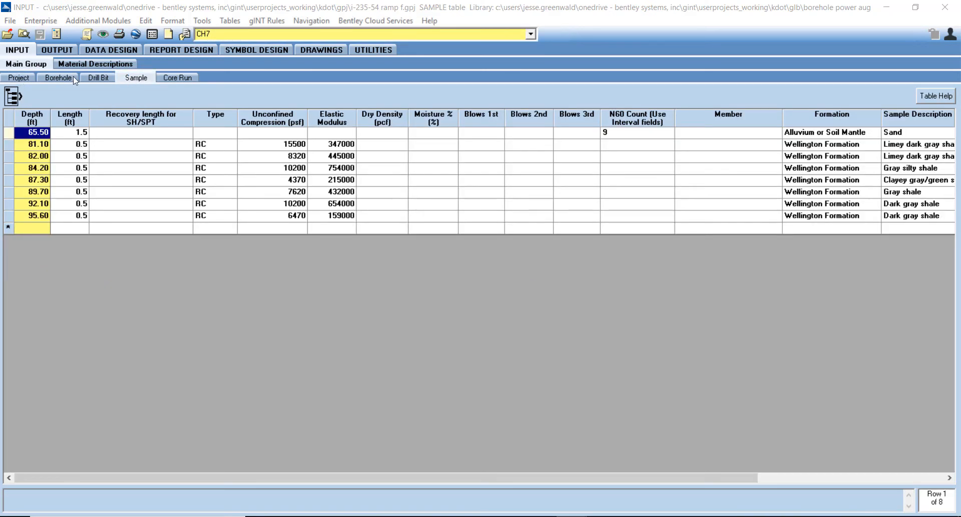
left_click(518, 134)
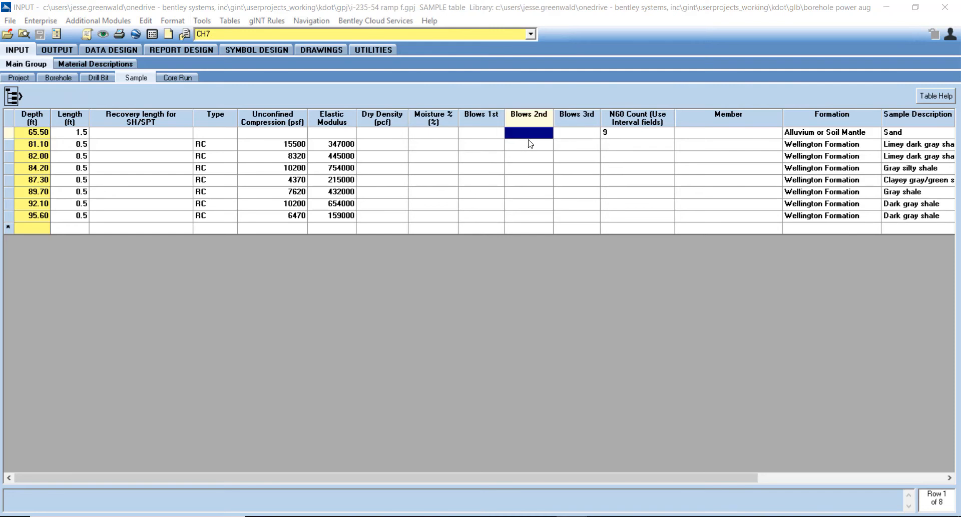
type("99")
left_click(576, 134)
type("99")
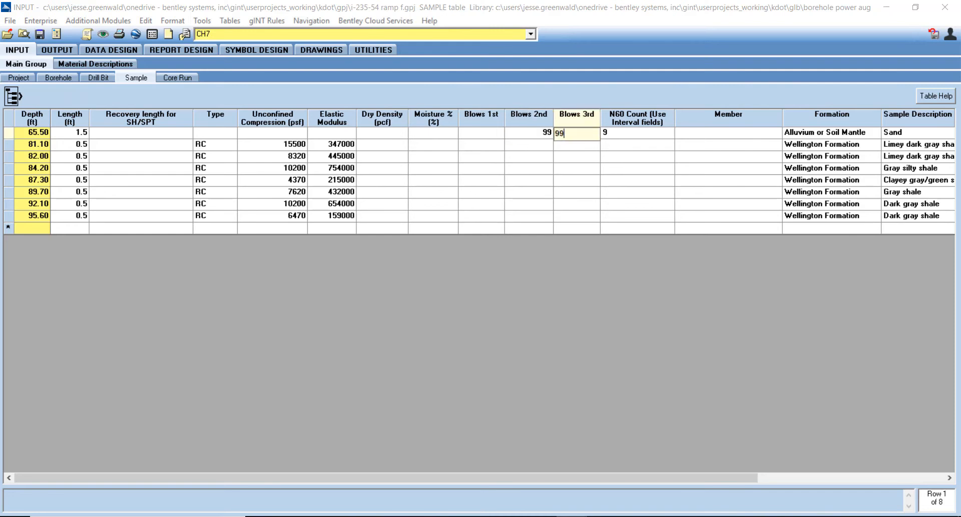
left_click(630, 158)
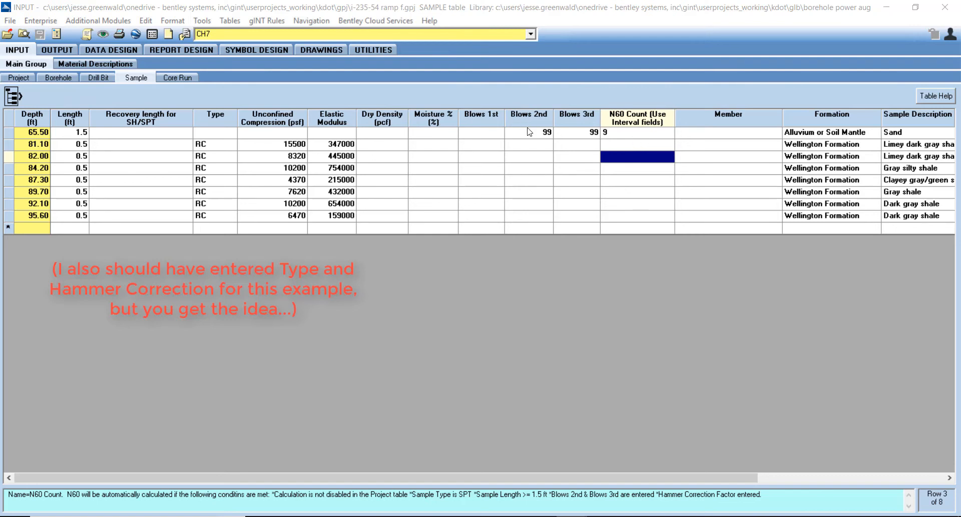
Clear the test Blows 2nd and Blows 3rd values from the 65.50 ft sample
left_click_drag(538, 137, 573, 140)
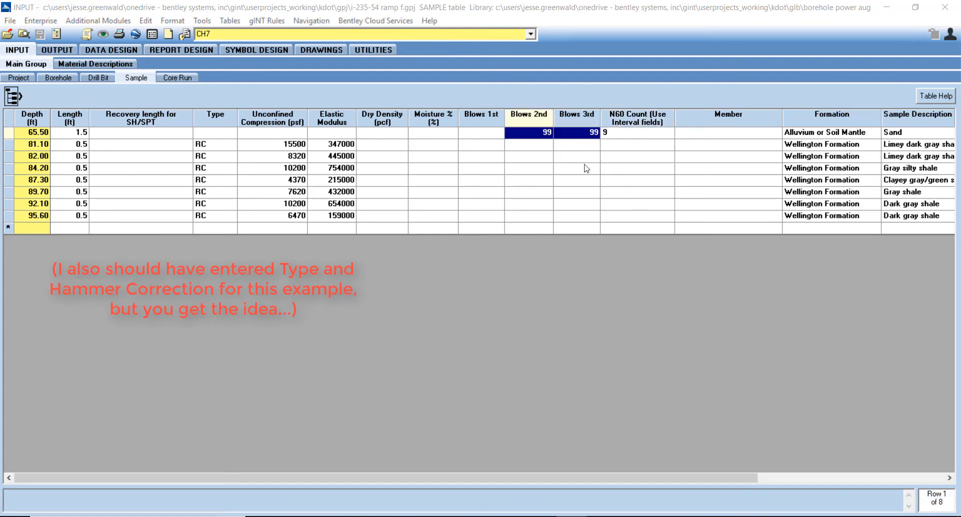
key("Delete")
left_click(611, 169)
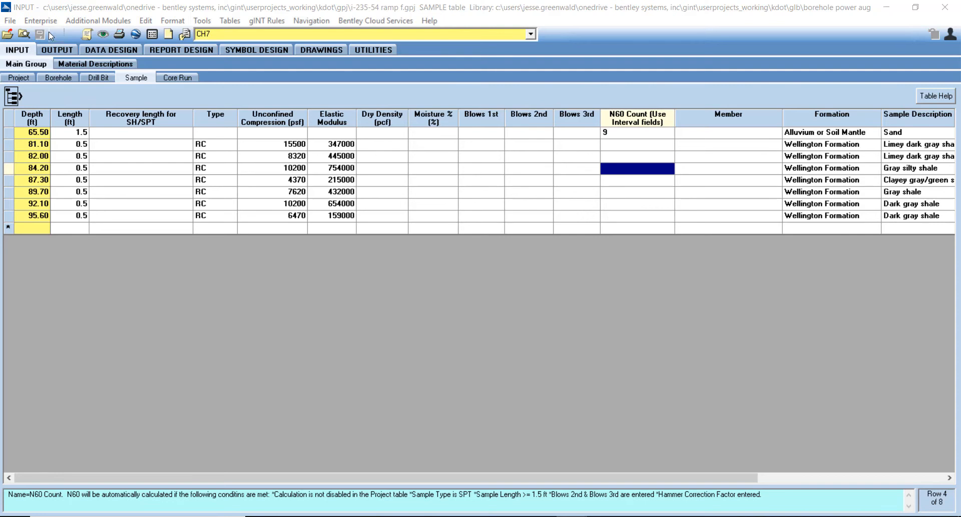
Open the converted 24-62 KA-3963-01 mulberry ck Mitchell Co.gpj project and display its Sample table for sounding CH 3
left_click(9, 35)
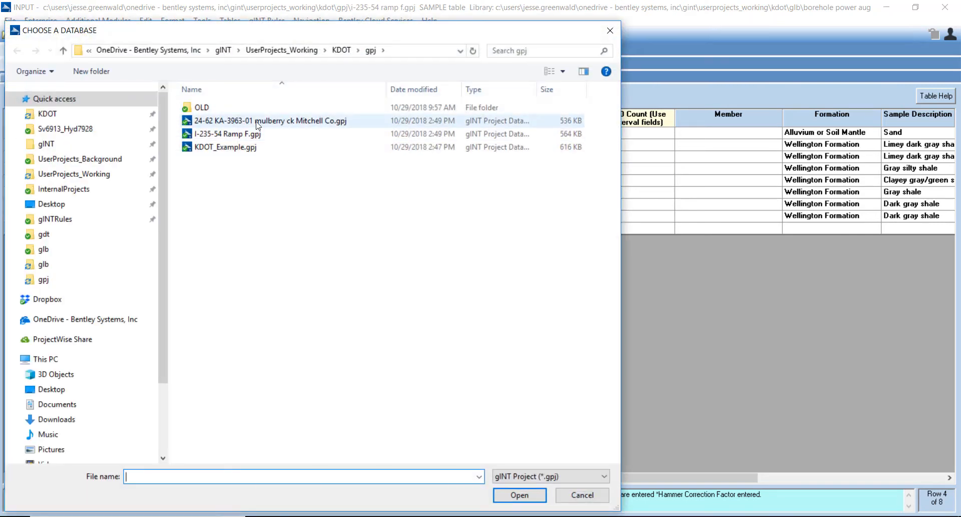
double_click(256, 124)
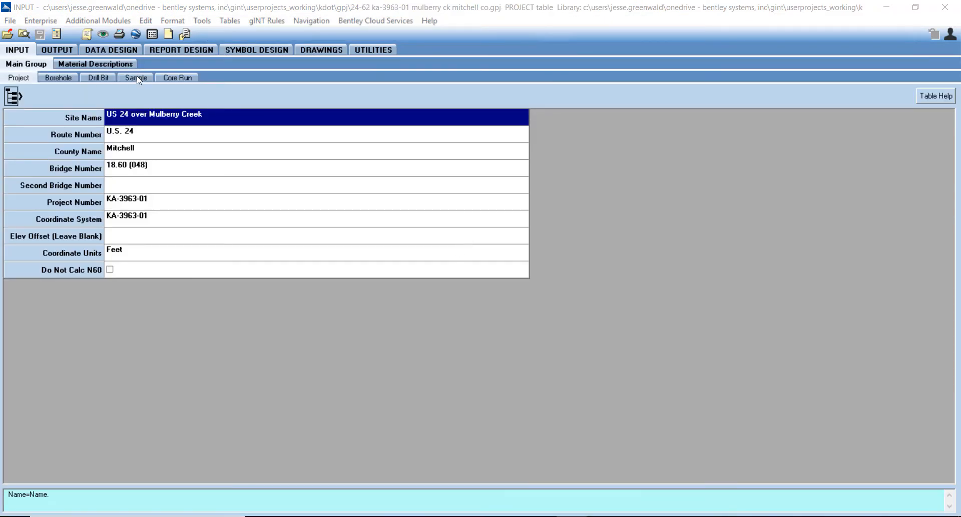
left_click(136, 79)
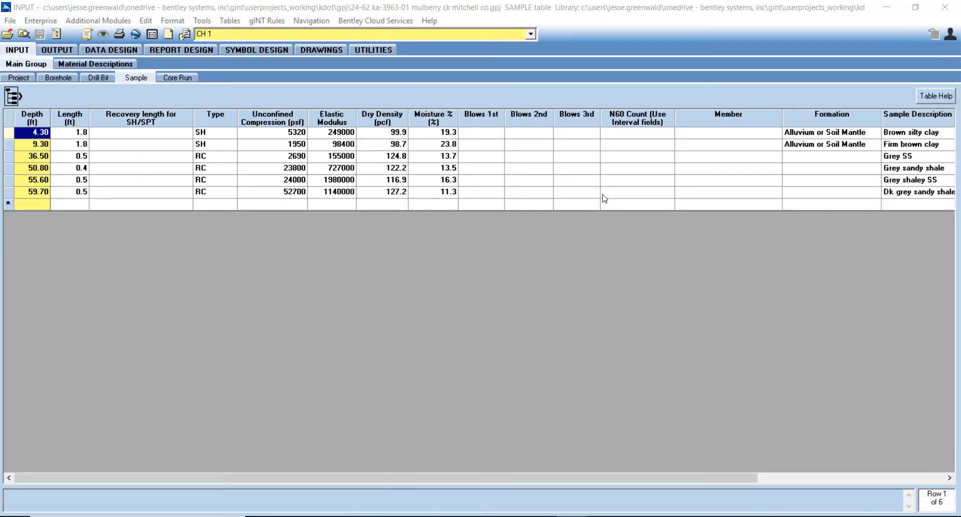
left_click(531, 34)
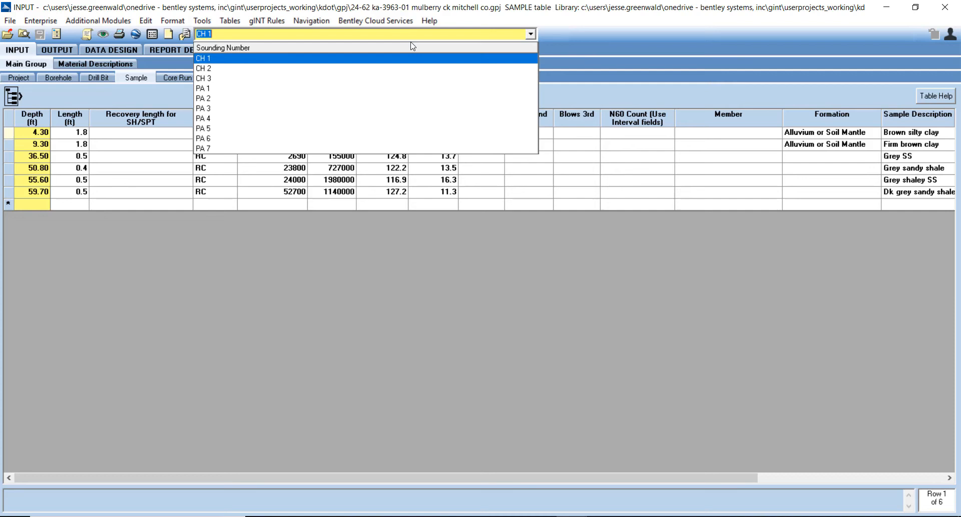
left_click(210, 78)
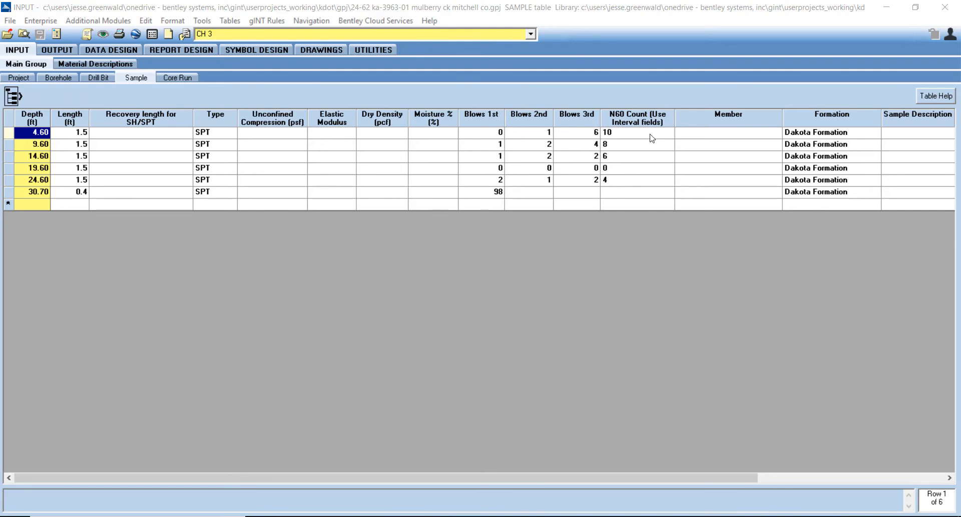
Examine the N60 counts of the CH 3 samples and the Do Not Calc N60 option in the Project table
left_click_drag(652, 138, 650, 185)
left_click(726, 192)
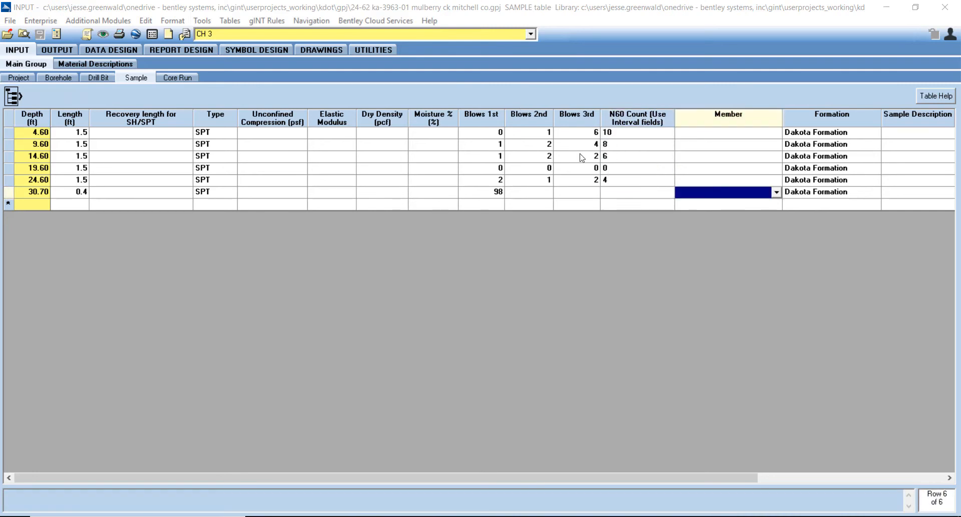
left_click_drag(635, 135, 627, 187)
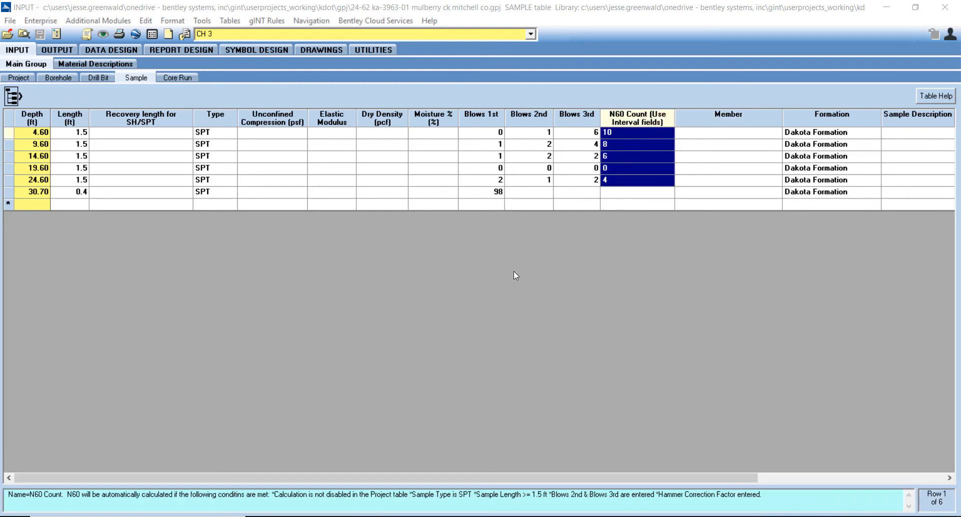
left_click(634, 193)
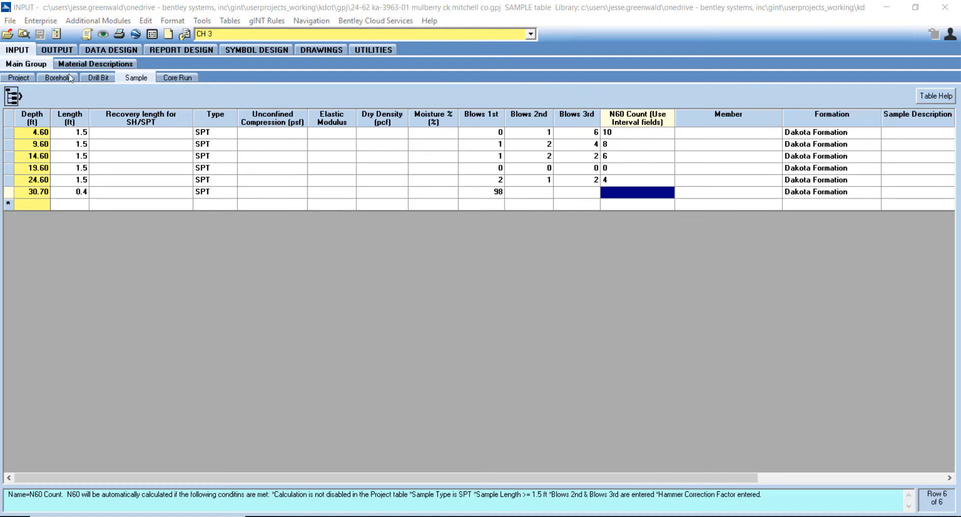
left_click(29, 78)
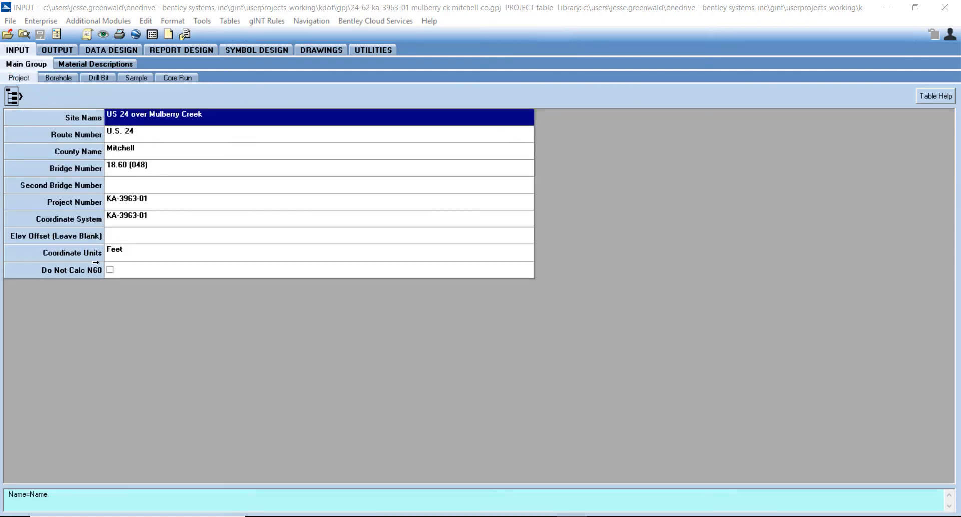
Start a new project by cloning a data template from the KDOT gdt folder
left_click(10, 21)
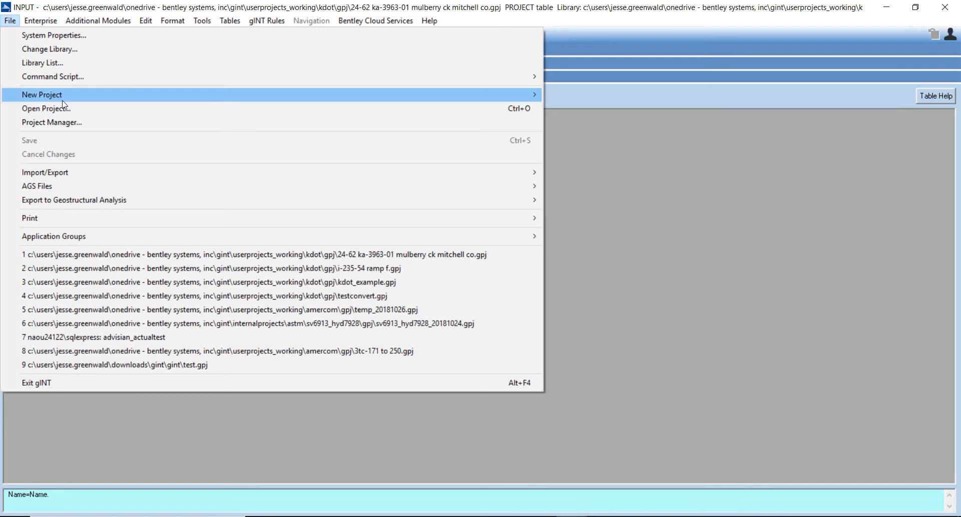
mouse_move(462, 100)
left_click(588, 91)
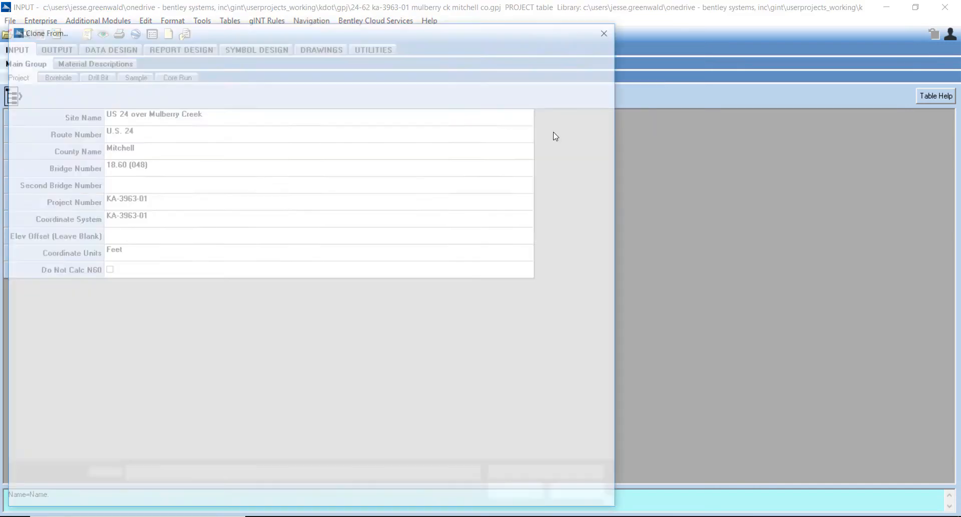
scroll(70, 120, "up", 1)
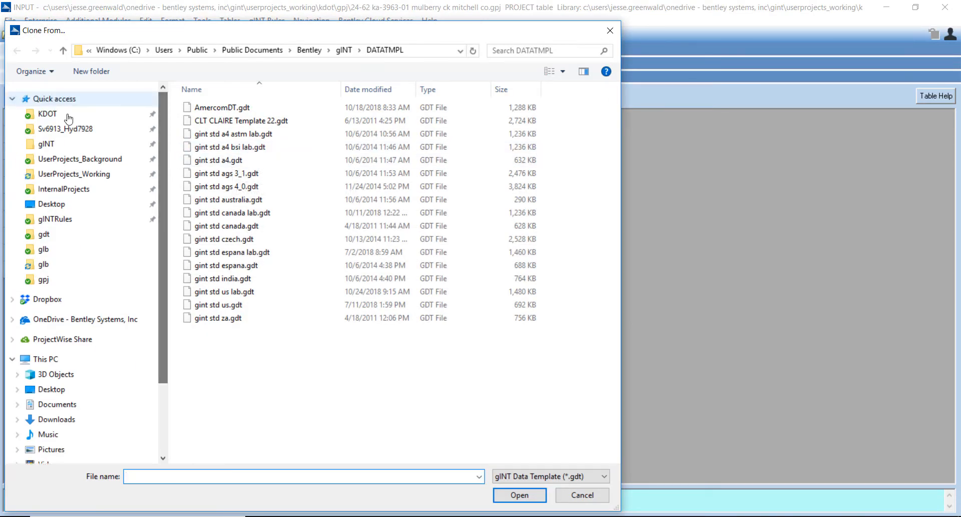
left_click(50, 113)
double_click(205, 136)
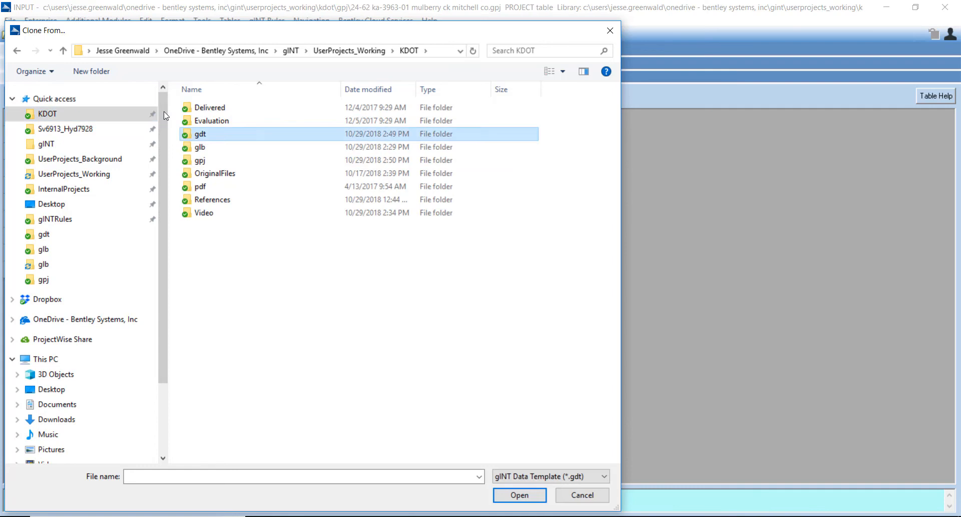
left_click(240, 122)
key("Return")
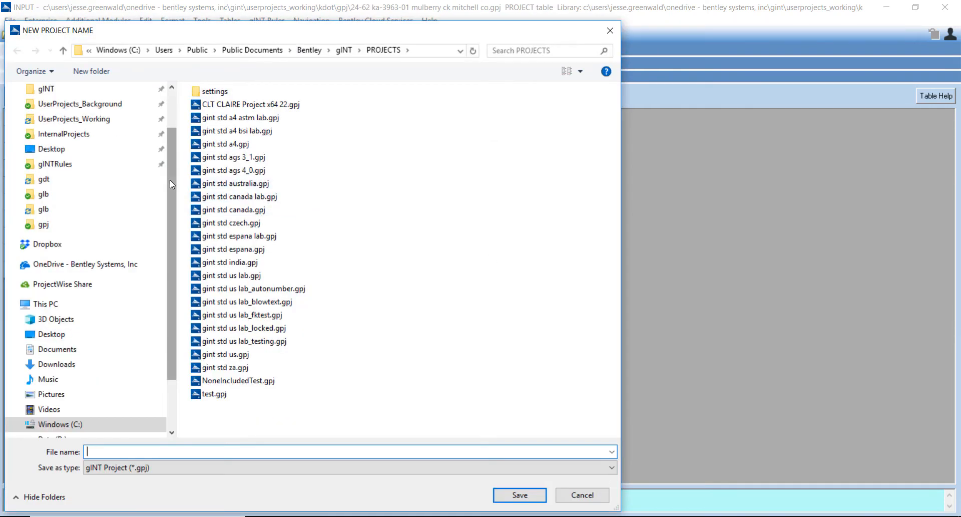
Save the new project as ImportExample in the KDOT gpj folder
scroll(65, 125, "up", 1)
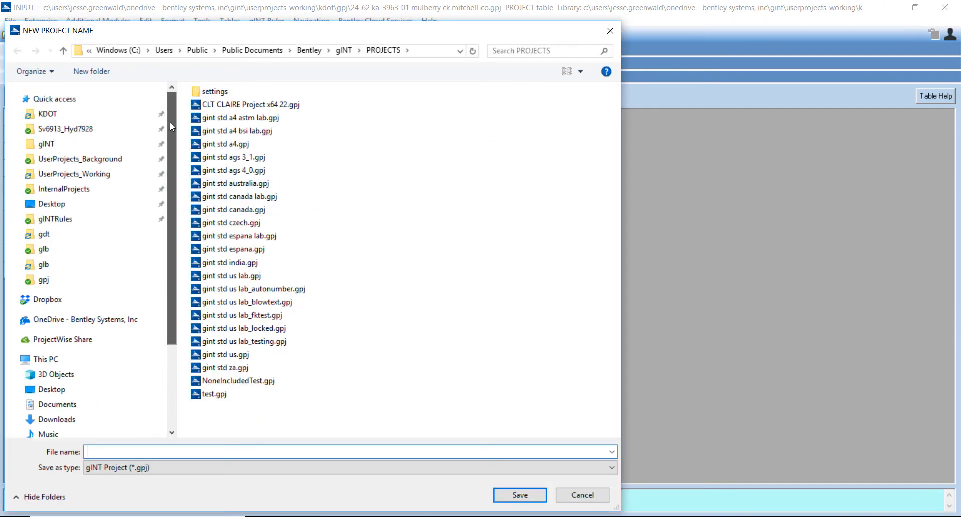
left_click(55, 114)
double_click(219, 163)
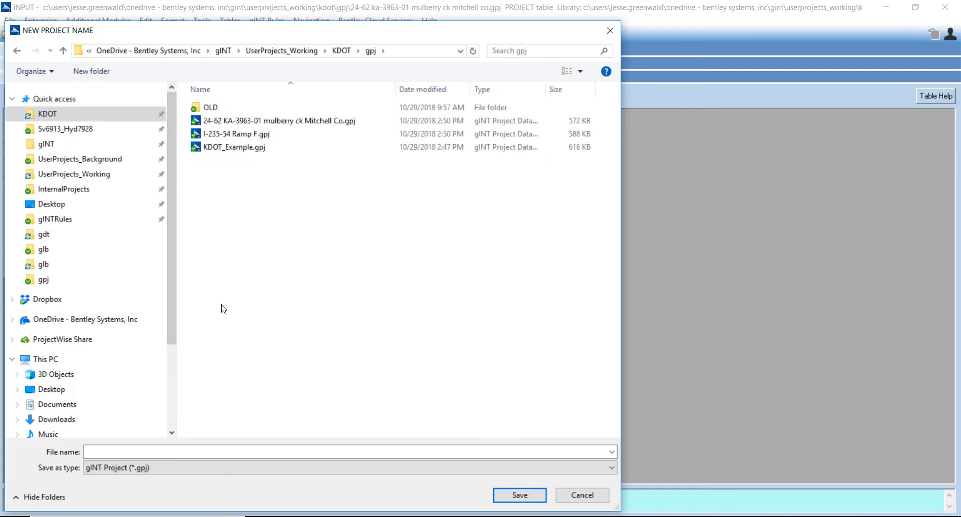
left_click(166, 453)
type("Im")
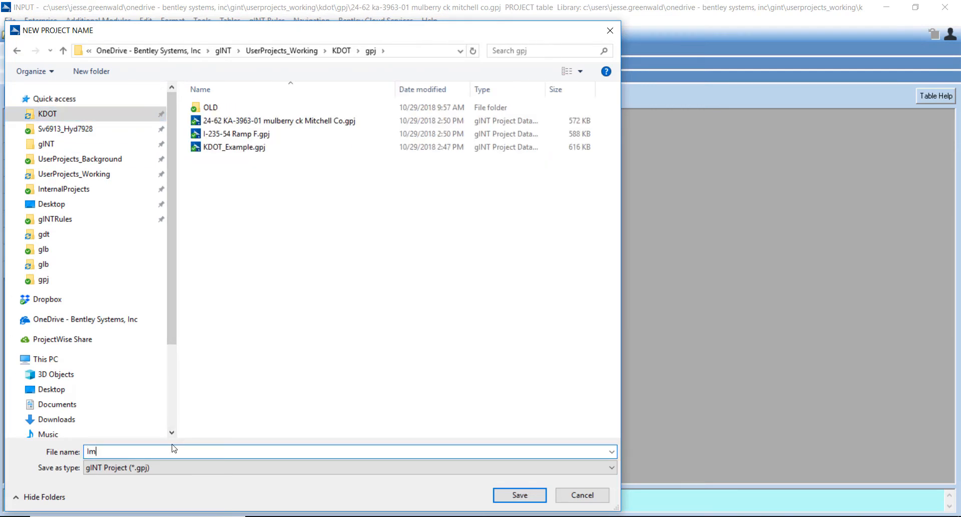
type("portExample")
left_click(519, 495)
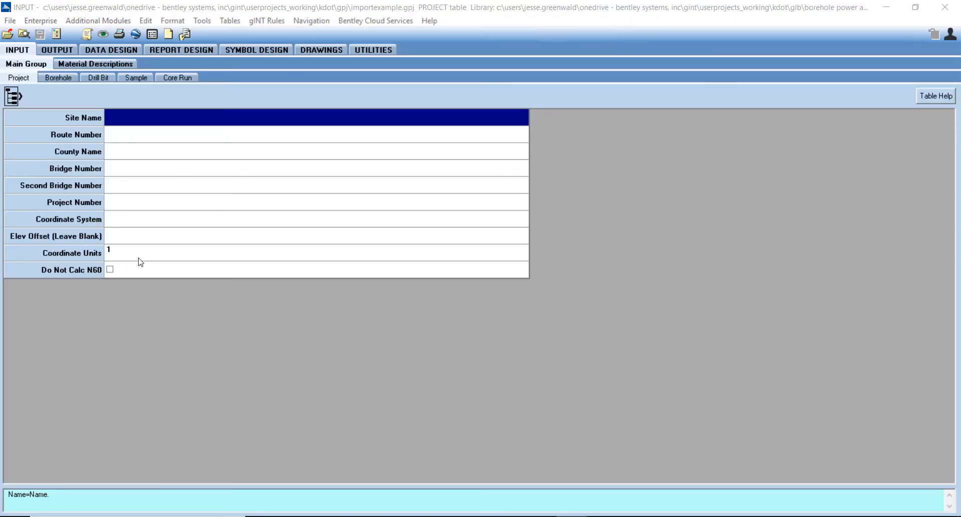
Enable Do Not Calc N60 in the Project table of ImportExample
left_click(141, 79)
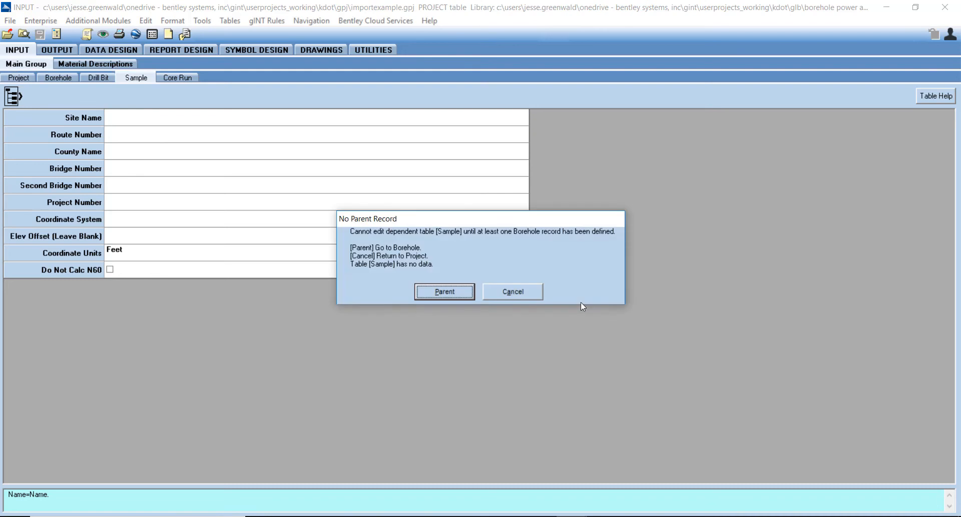
left_click(509, 291)
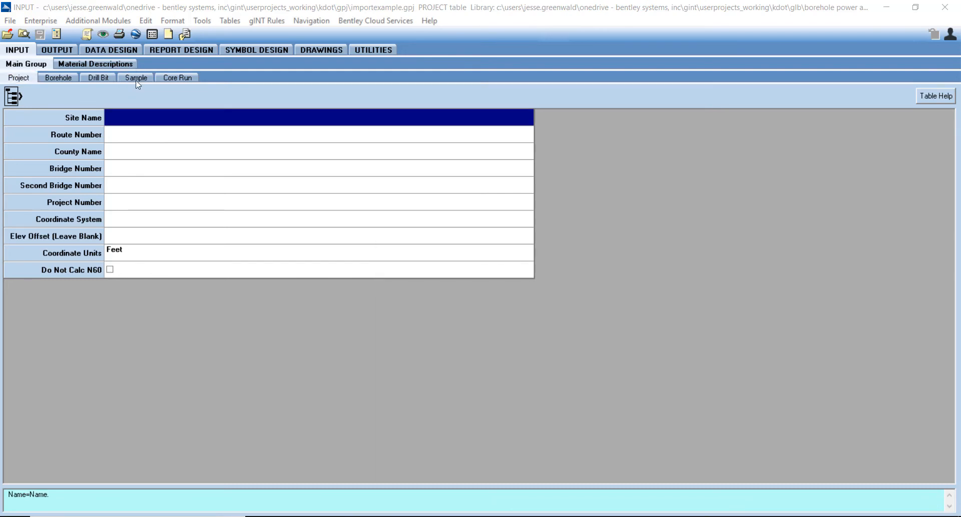
left_click(109, 269)
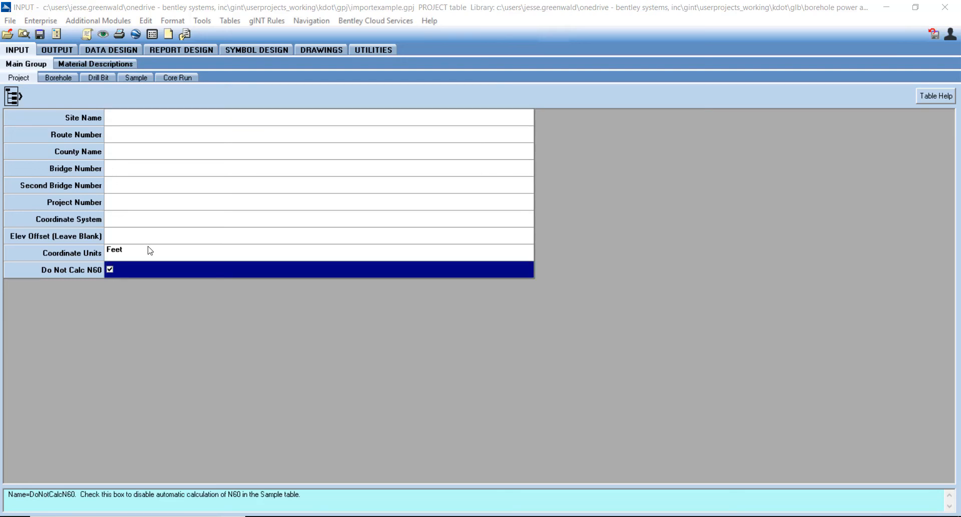
Start an import from a database into the project and browse for the source database
left_click(11, 21)
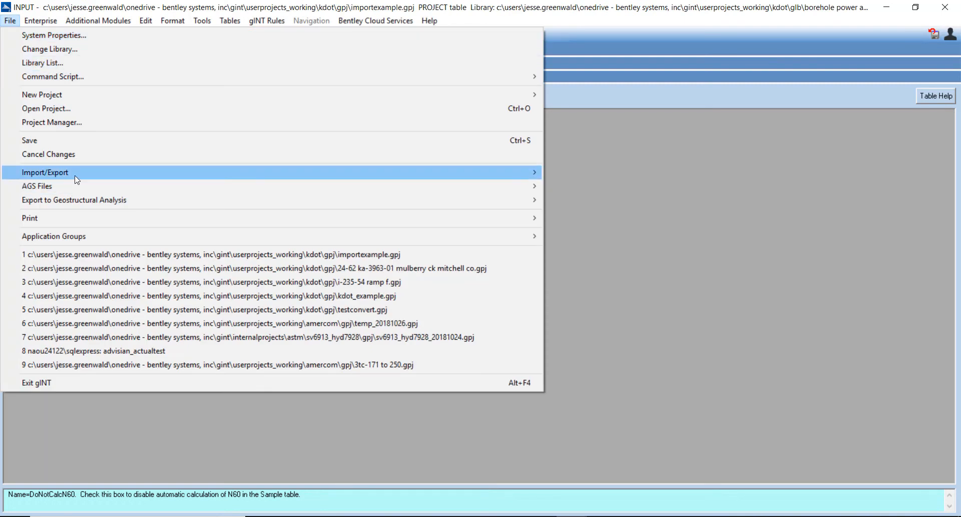
mouse_move(116, 173)
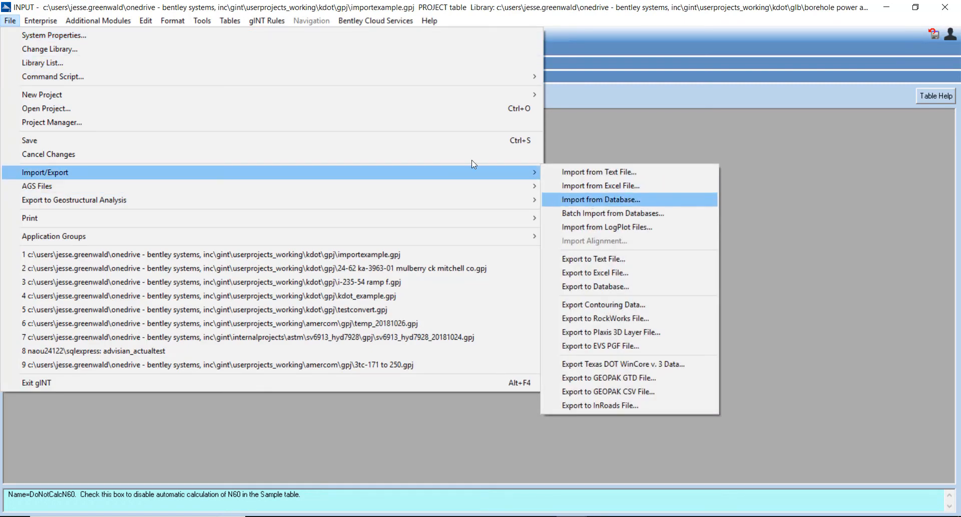
left_click(590, 199)
left_click(430, 278)
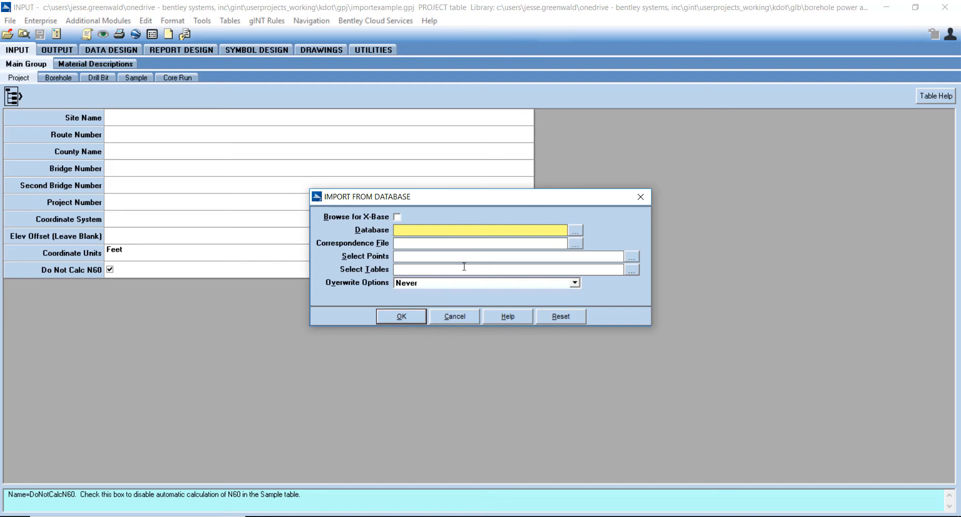
left_click(575, 230)
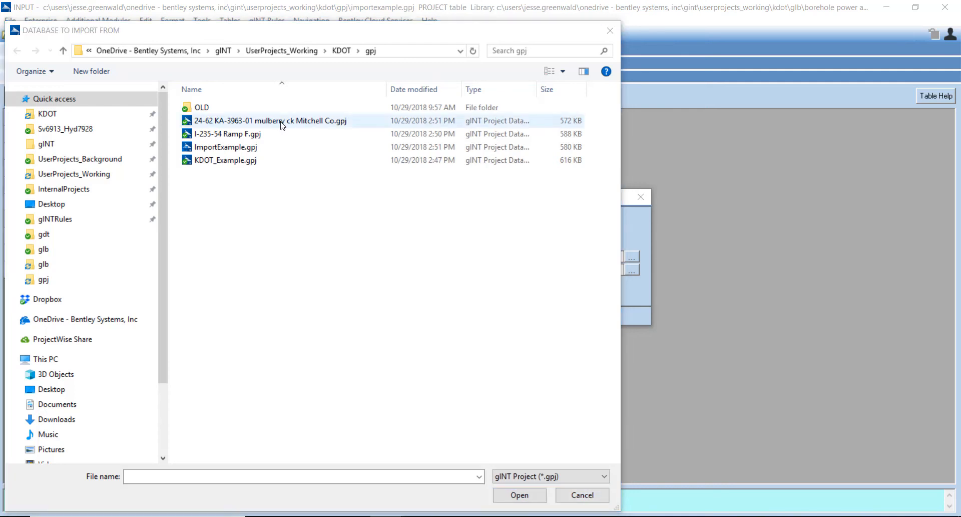
Delete 24-62 KA-3963-01 mulberry ck Mitchell Co.gpj from the gpj folder and put another copy of the project in its place
left_click(315, 122)
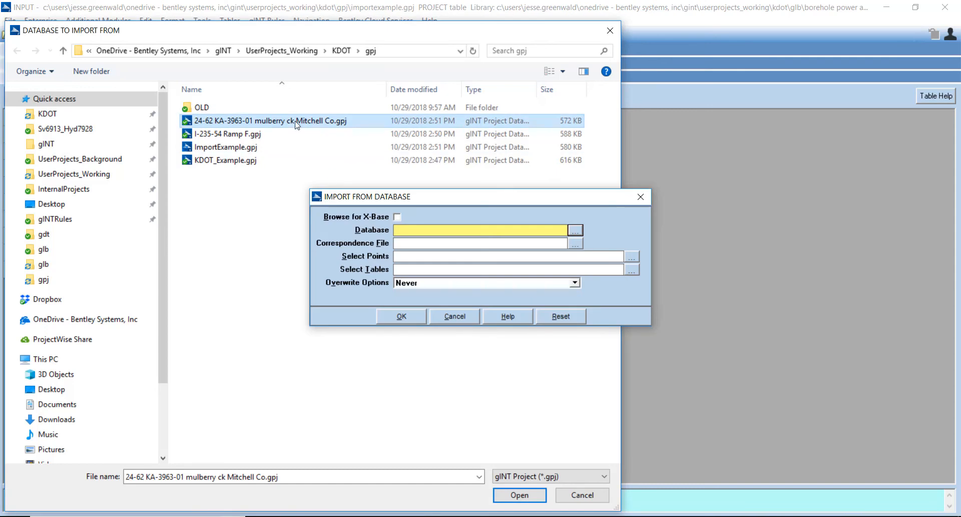
left_click_drag(307, 25, 307, 22)
left_click(245, 23)
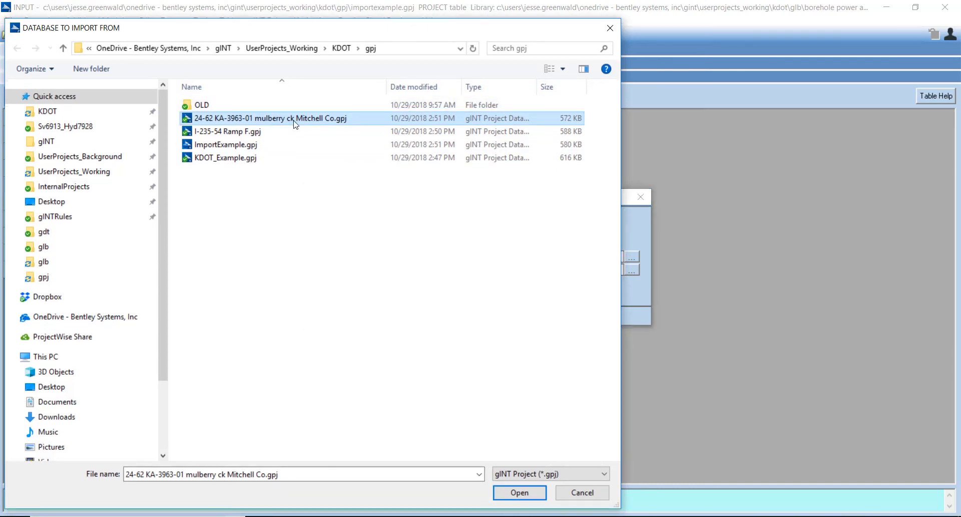
key("Delete")
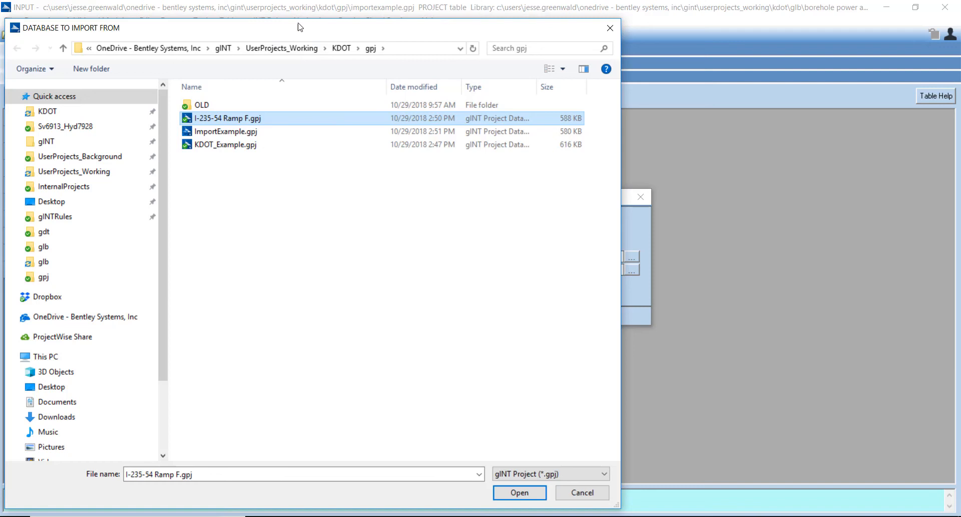
key("Return")
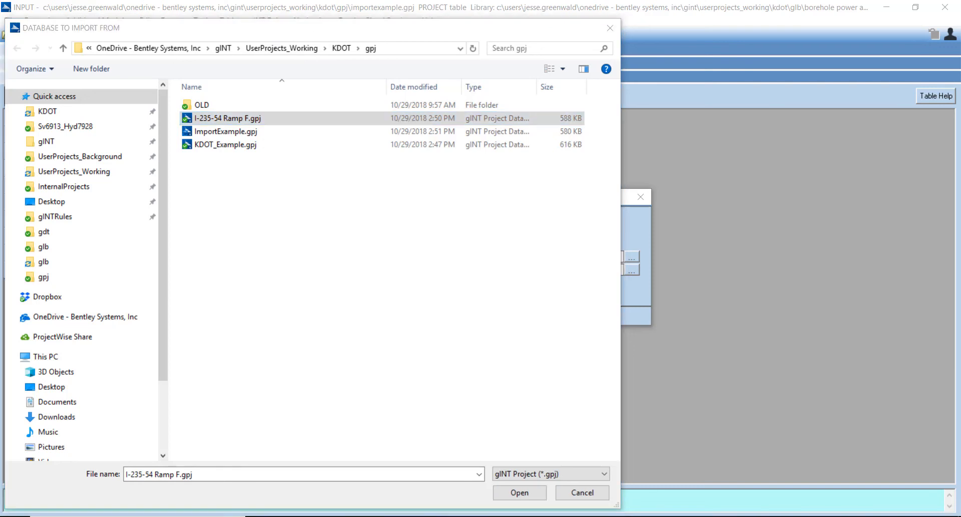
left_click_drag(301, 232, 301, 231)
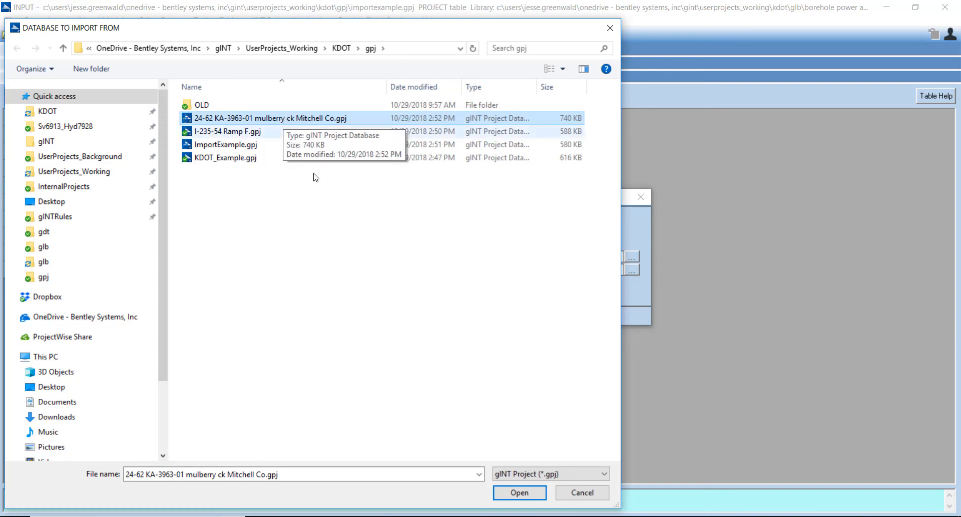
Import the data from 24-62 KA-3963-01 mulberry ck Mitchell Co.gpj into ImportExample and close the import log
left_click(520, 492)
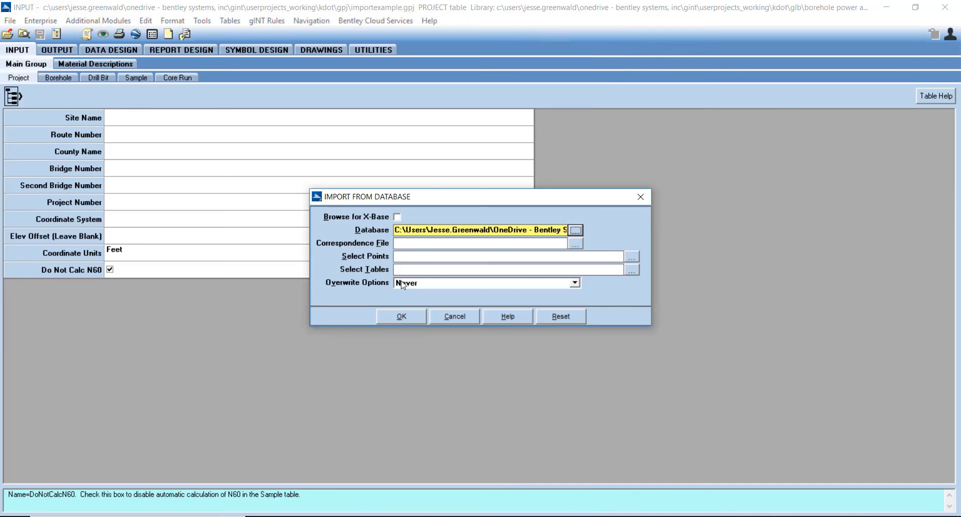
left_click(408, 317)
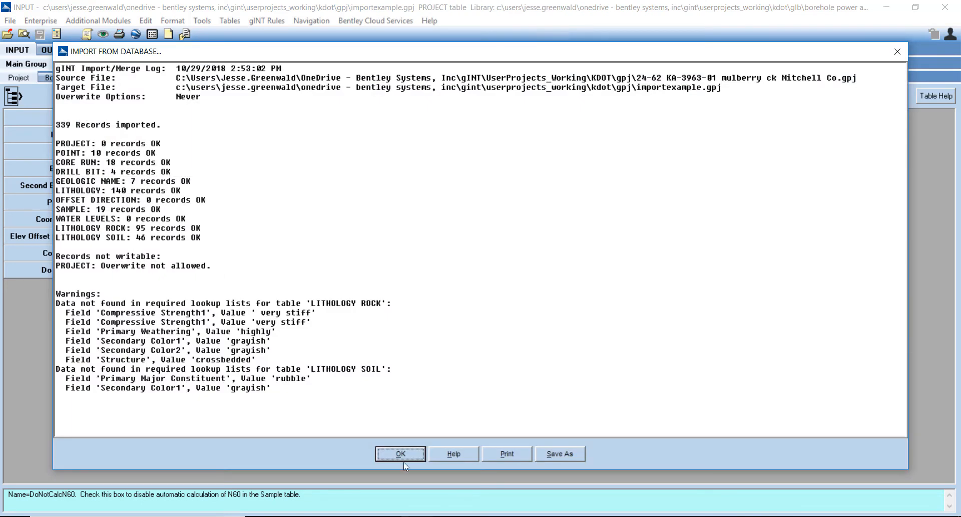
left_click(404, 460)
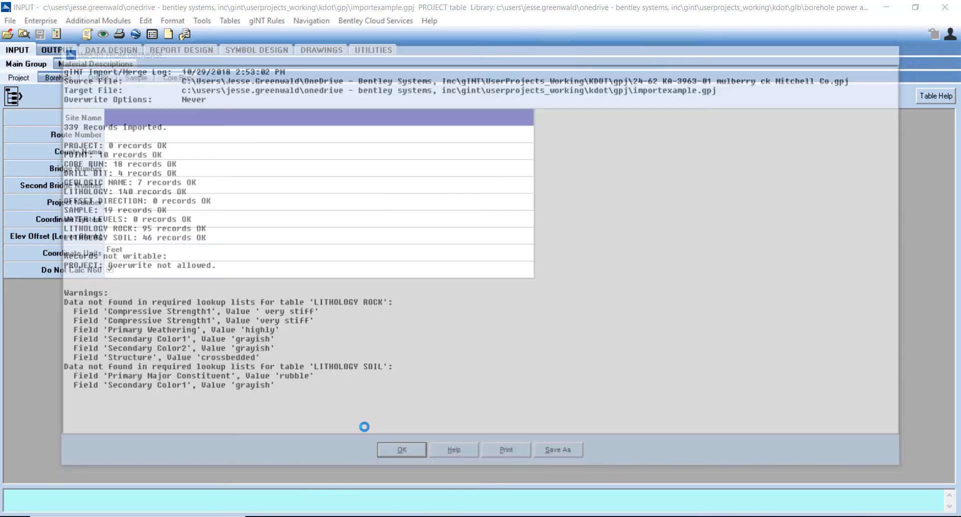
Display the Sample table of the imported project for sounding CH 3
left_click(136, 78)
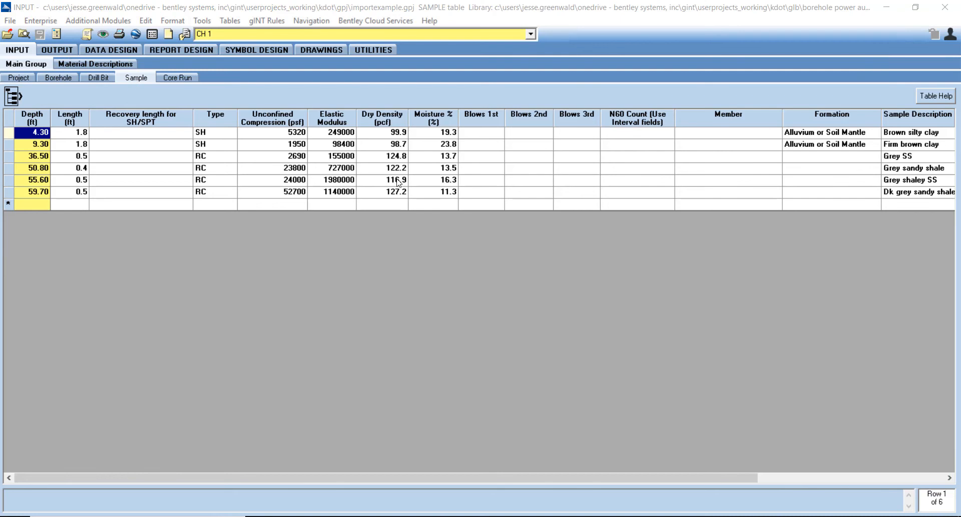
left_click(492, 34)
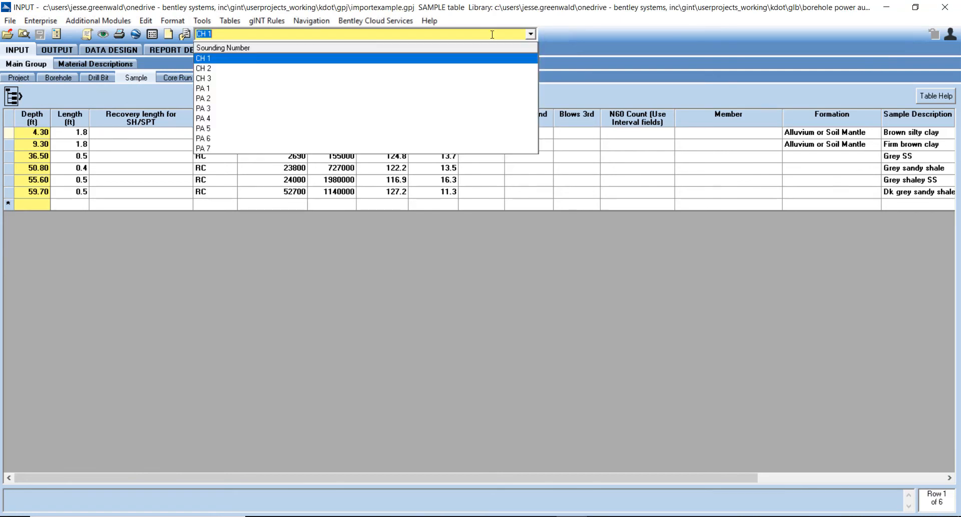
left_click(201, 78)
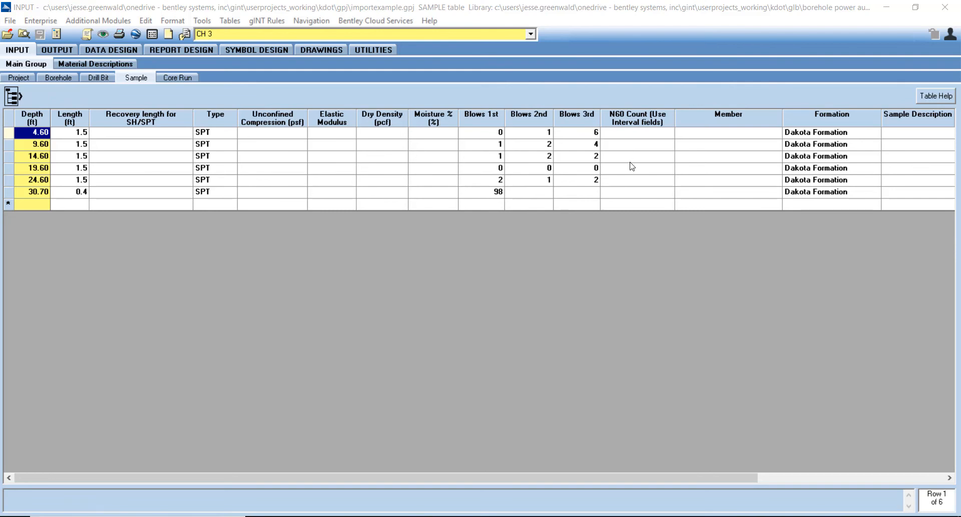
Compare the Do Not Calc N60 setting in the Project table with the N60 counts of the CH 3 samples
left_click(23, 78)
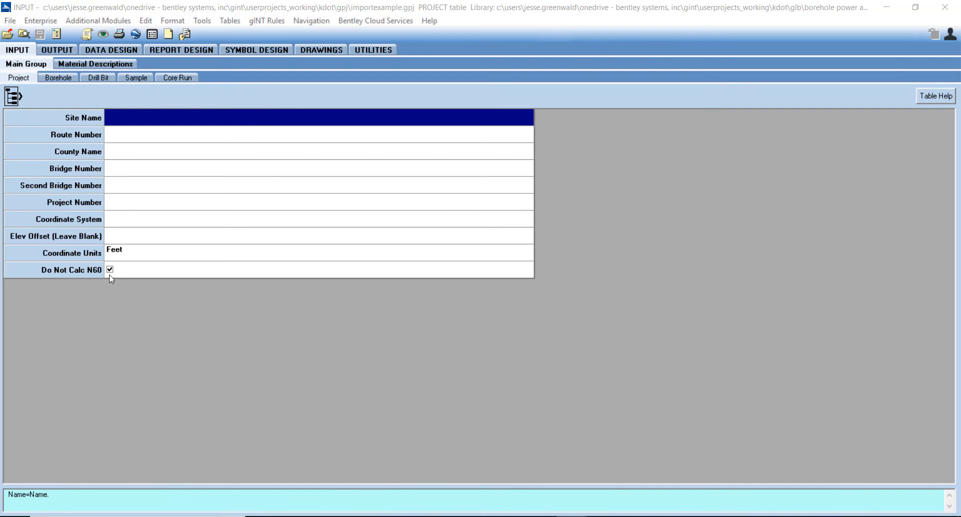
left_click(142, 78)
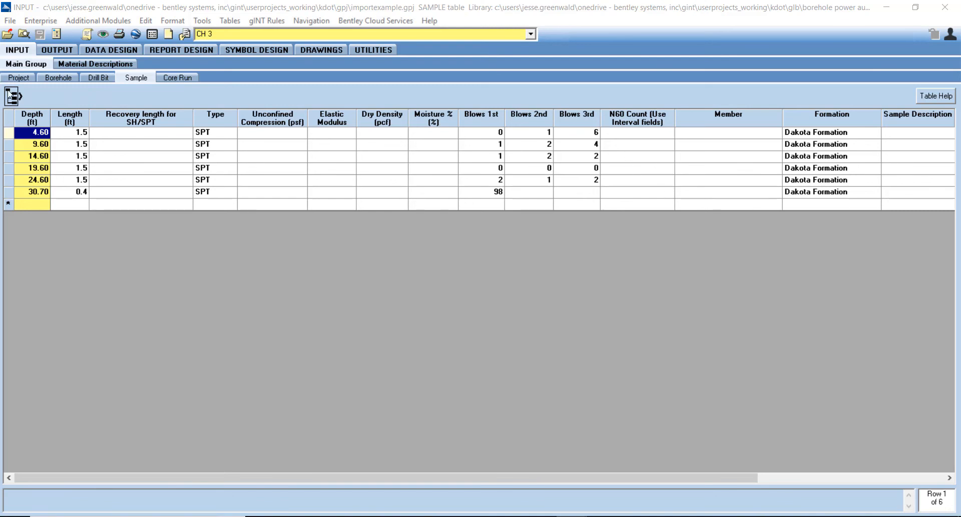
left_click(19, 78)
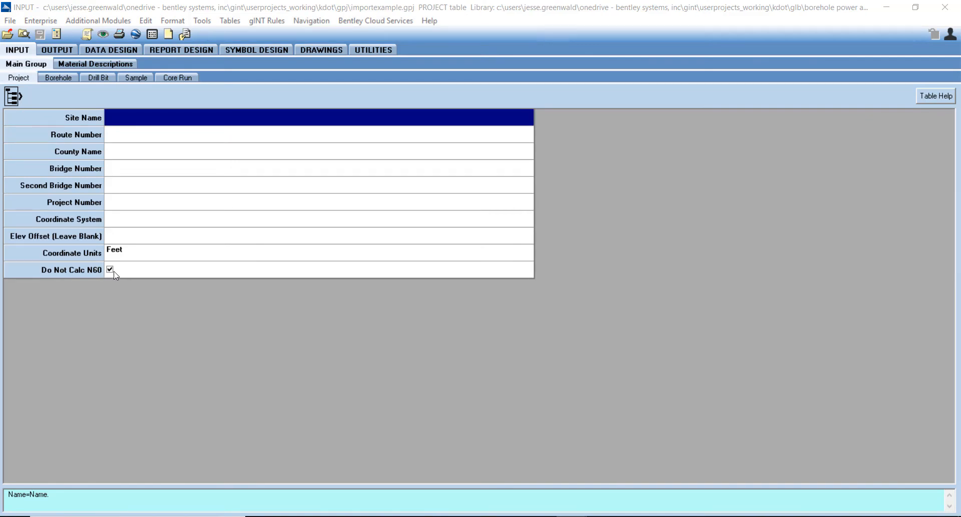
left_click(121, 78)
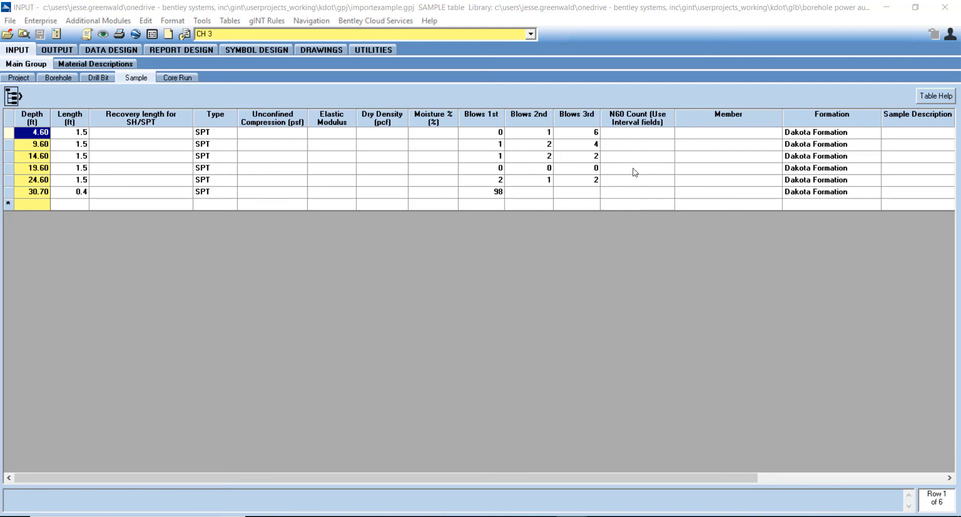
Revisit the Do Not Calc N60 option in the Project table and recalculate the Sample table for sounding CH 3
left_click(19, 78)
left_click(110, 270)
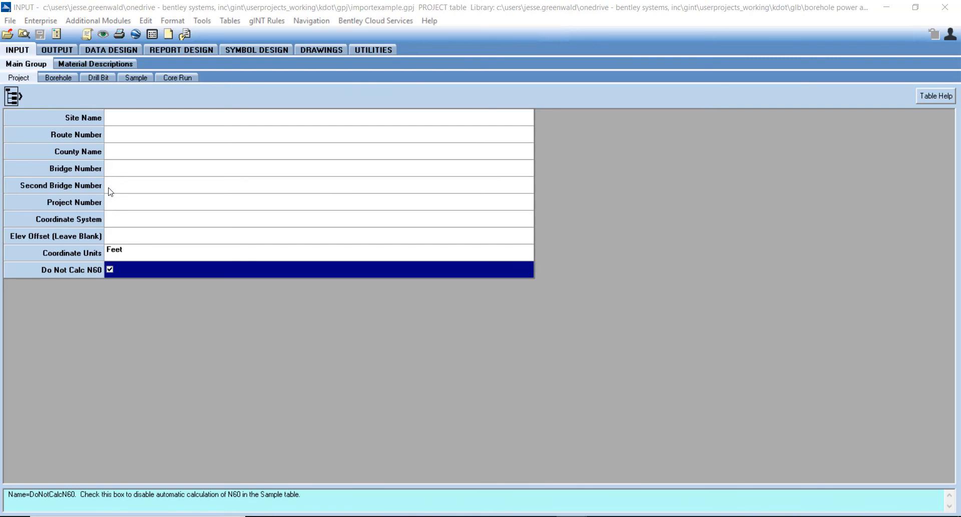
left_click(136, 78)
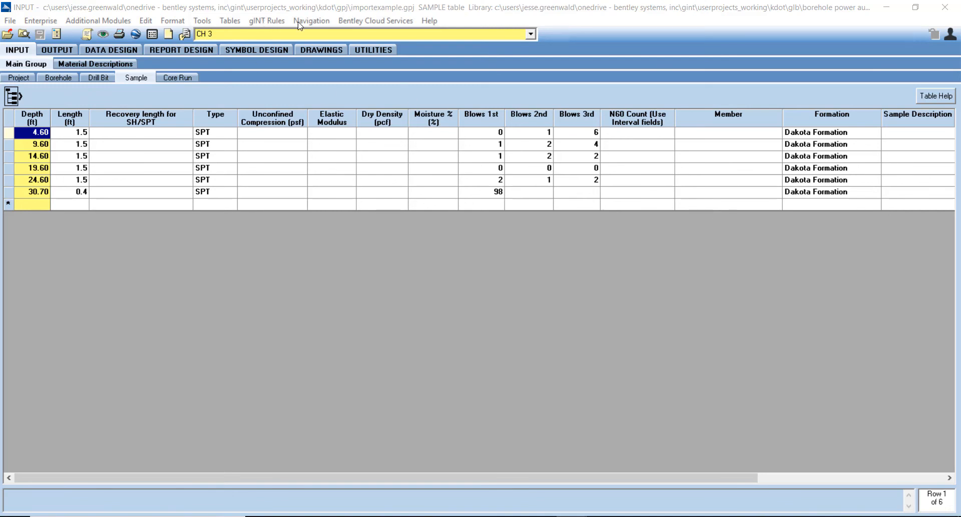
left_click(267, 21)
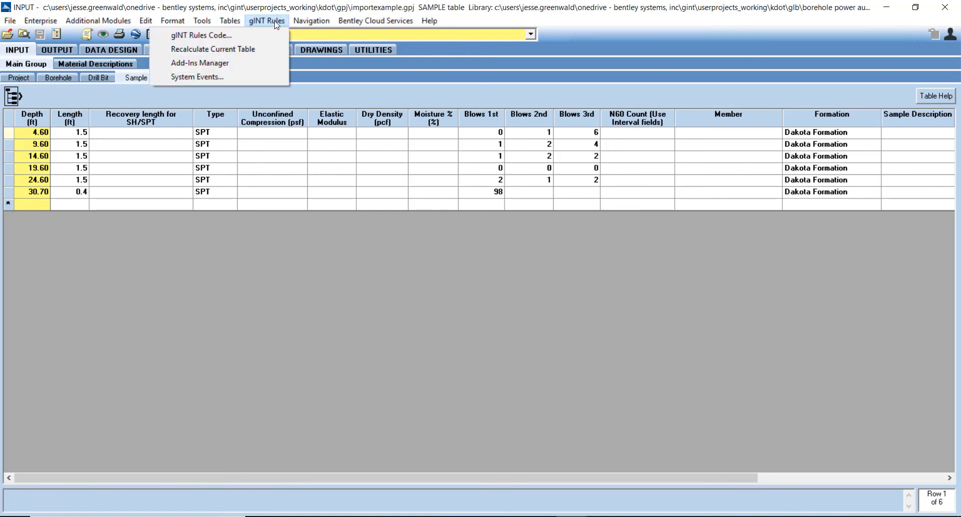
left_click(252, 56)
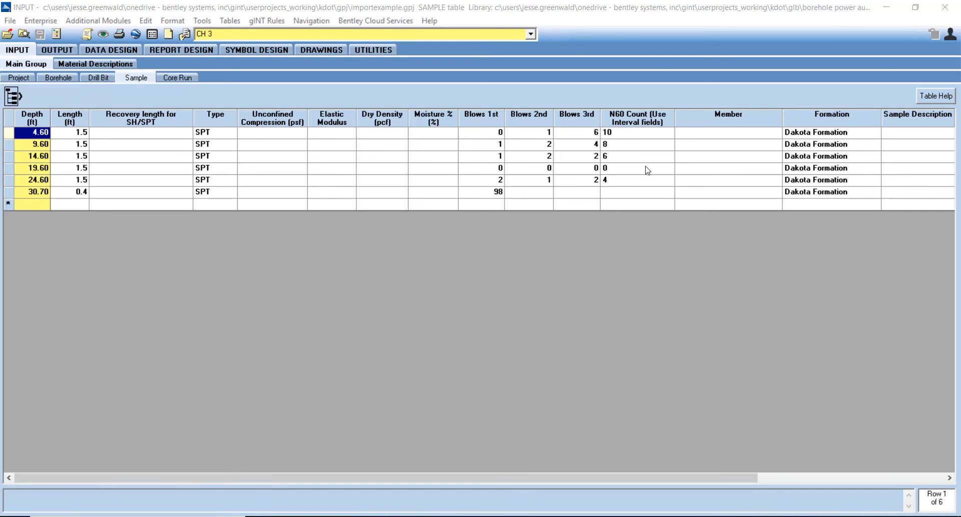
Open the BOREHOLE REPORT log in report design and display the properties of its N60 column
left_click(161, 50)
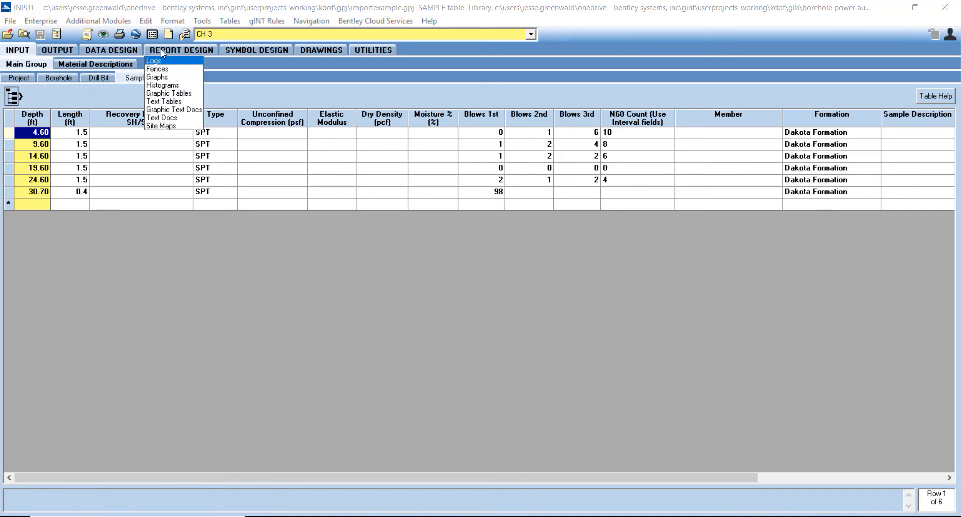
left_click(168, 52)
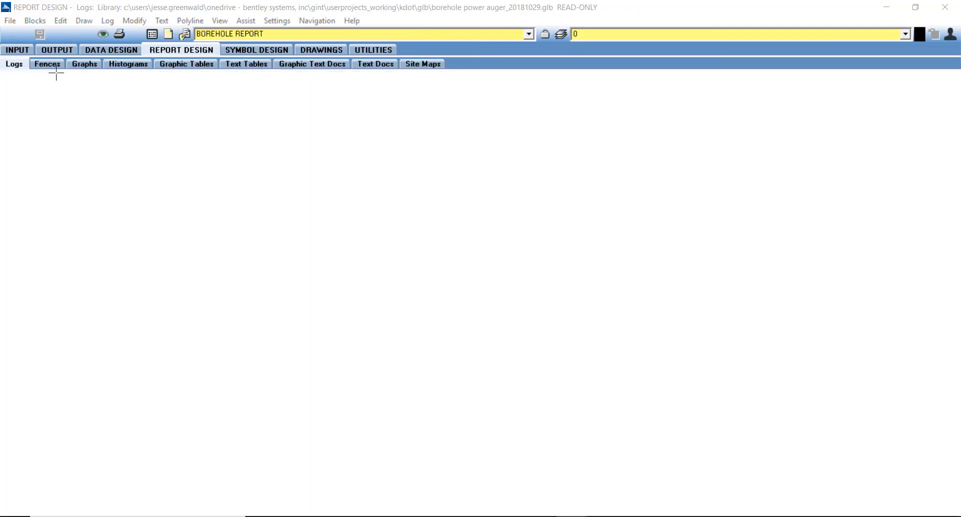
left_click(936, 393)
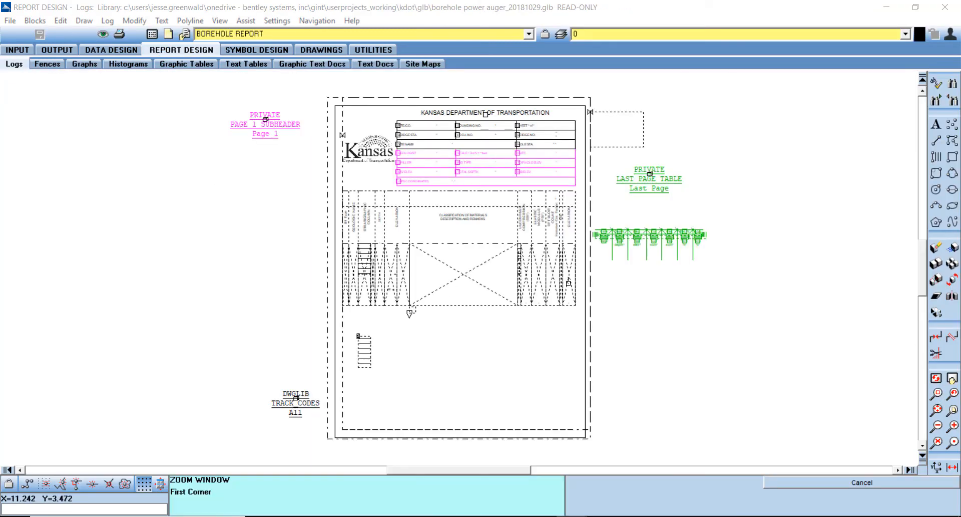
left_click(442, 180)
left_click(691, 325)
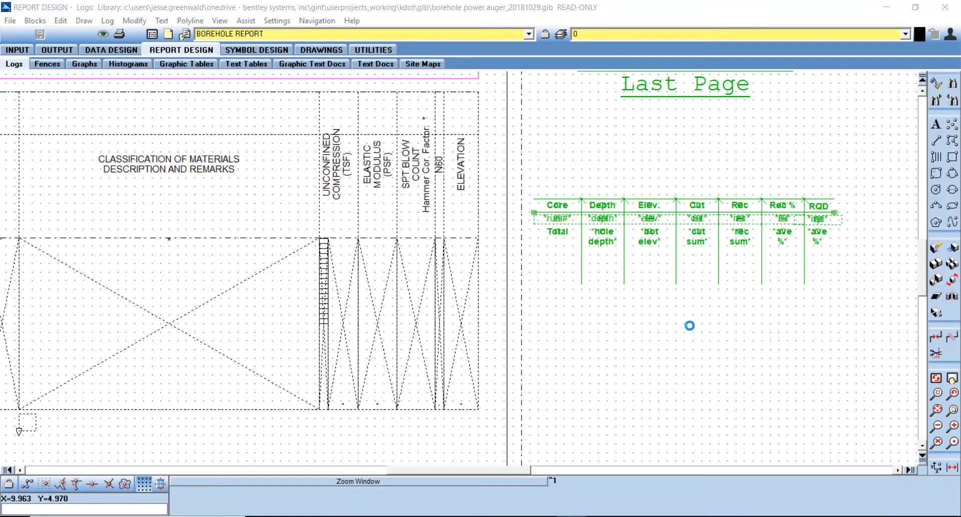
double_click(438, 309)
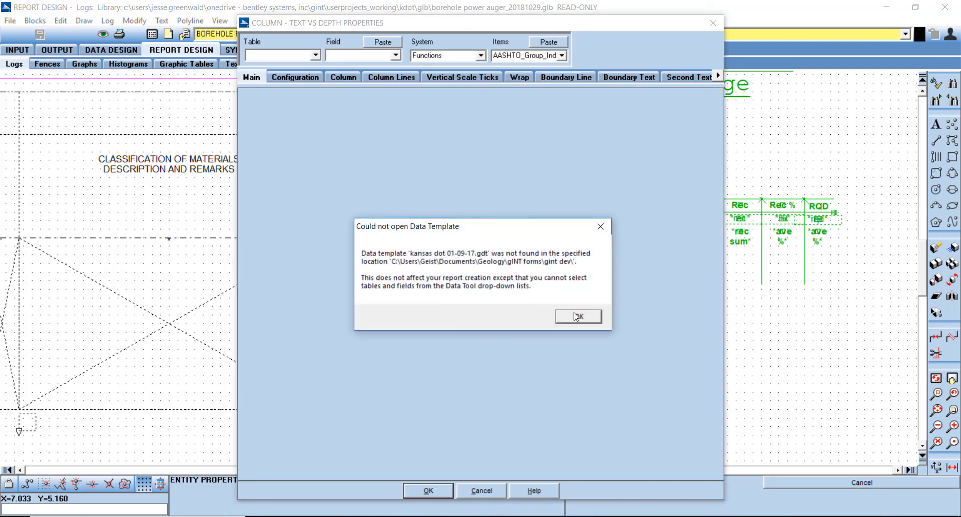
left_click(577, 316)
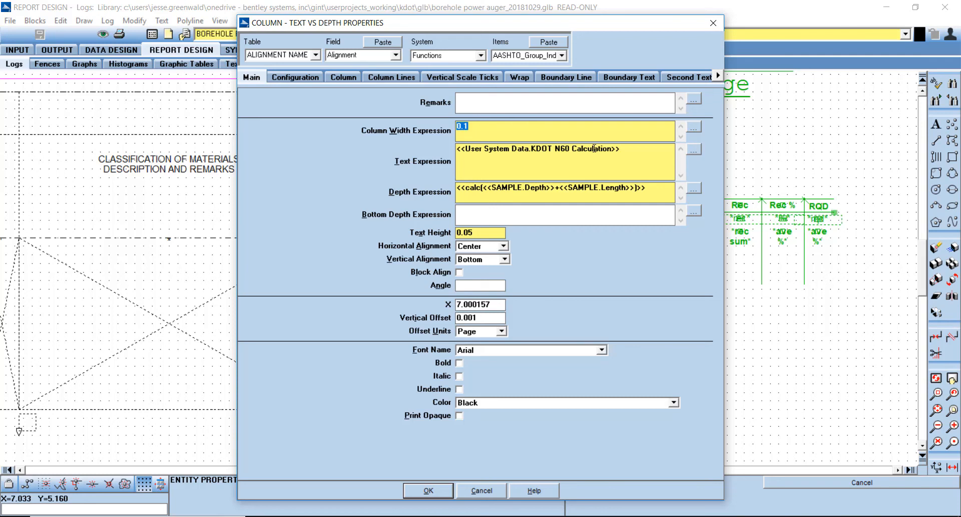
Expand the KDOT N60 Calculation user system data into its full formula within the N60 column's text expression
left_click(694, 150)
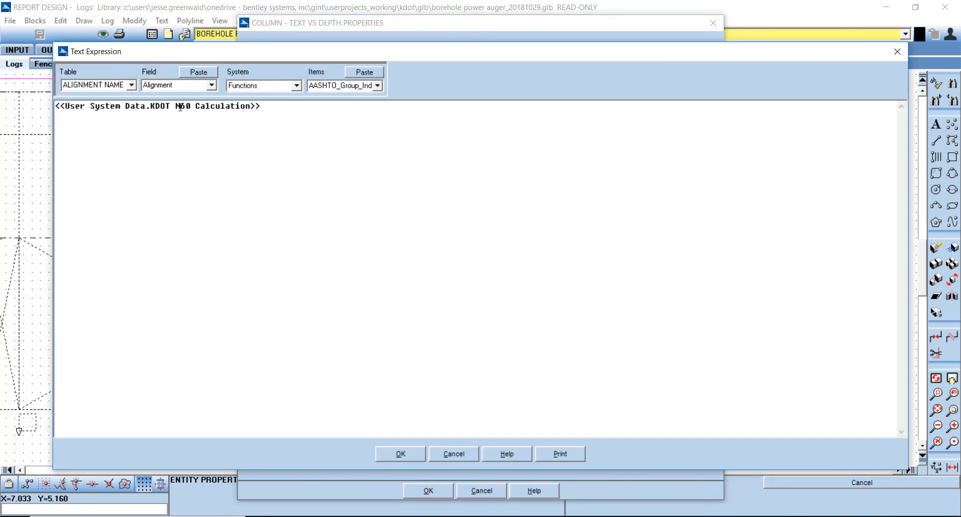
right_click(171, 126)
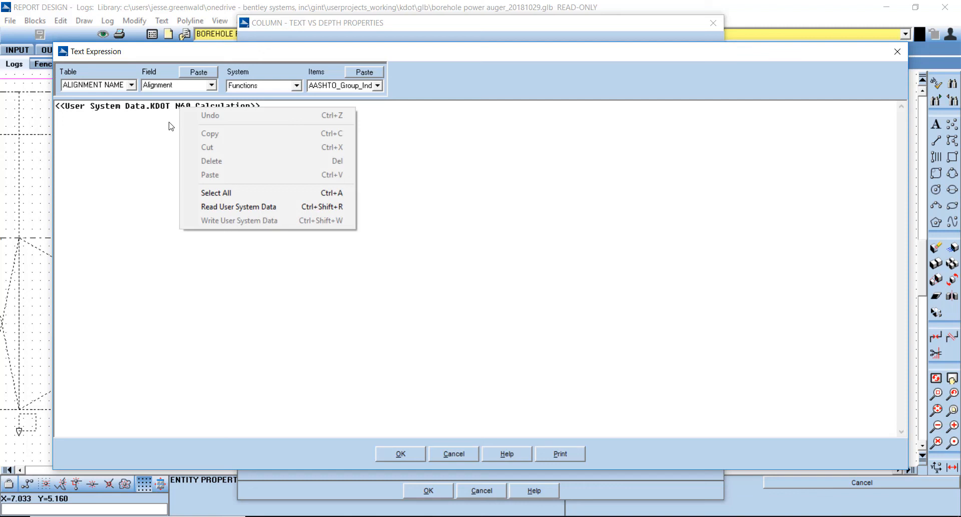
left_click(224, 207)
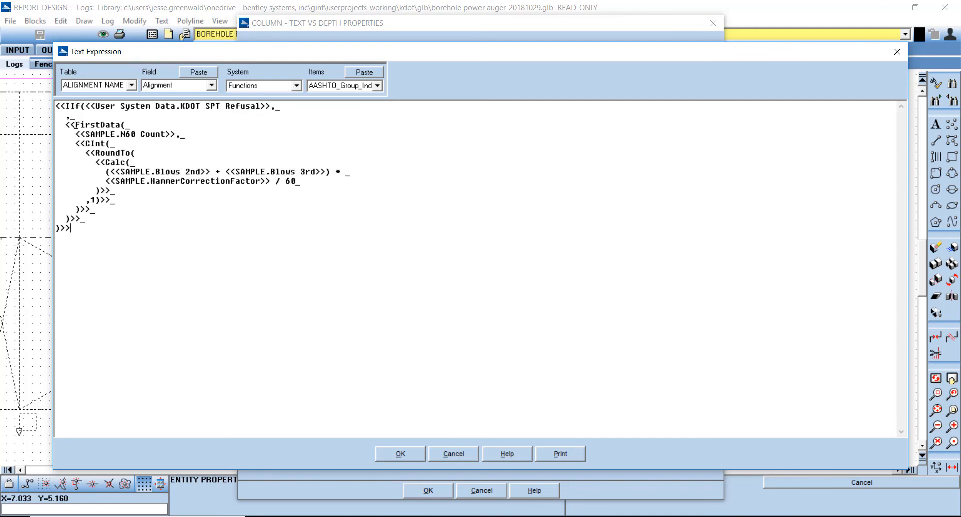
Examine the FirstData function, SAMPLE.N60 Count field and fallback blow-count calculation, and close the expression and column properties without saving
left_click_drag(65, 124, 128, 122)
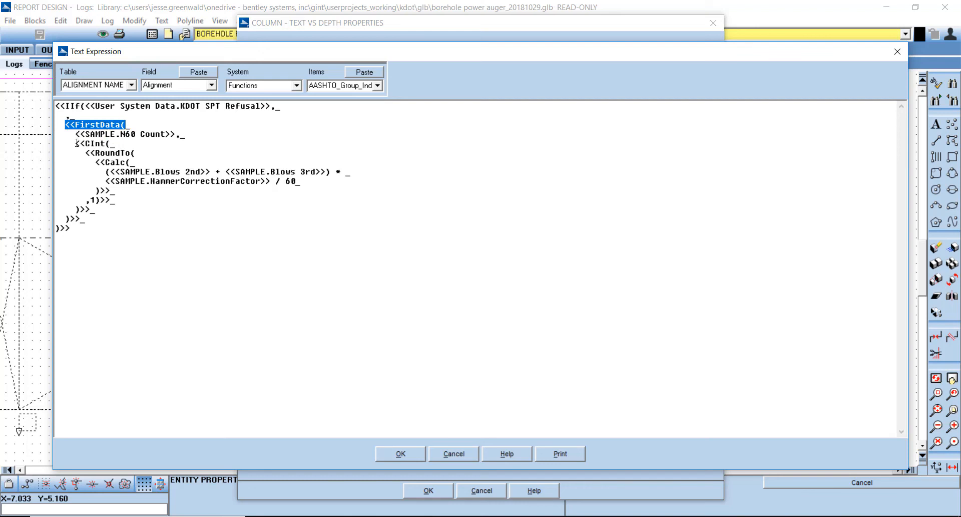
left_click_drag(75, 133, 174, 134)
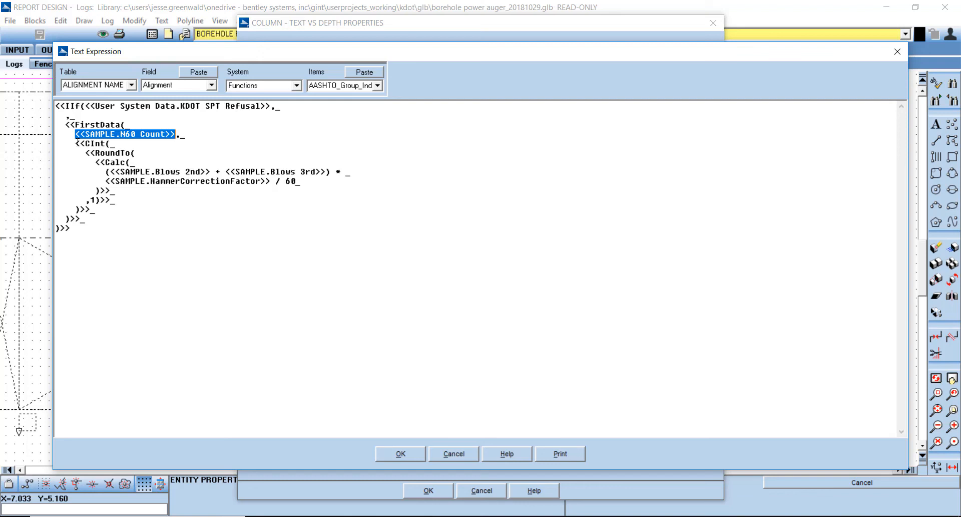
left_click_drag(76, 143, 119, 203)
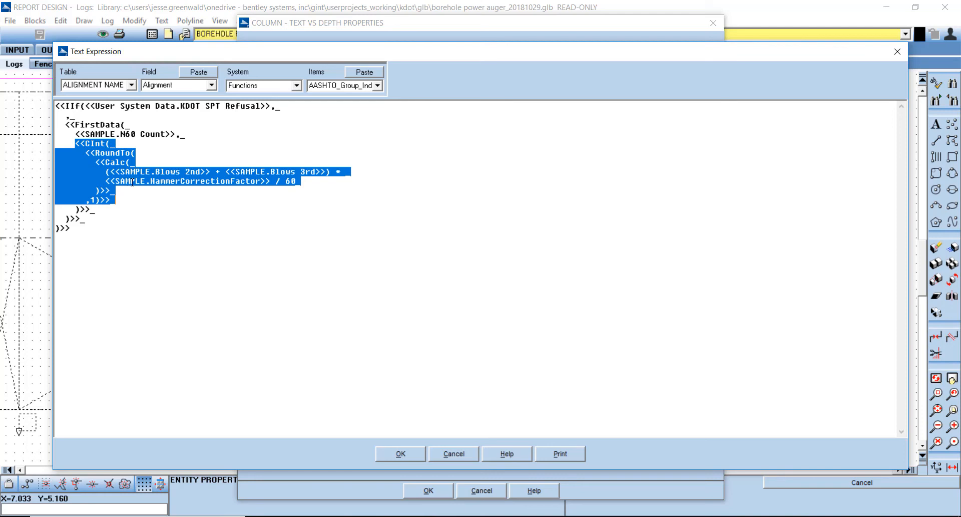
left_click(451, 453)
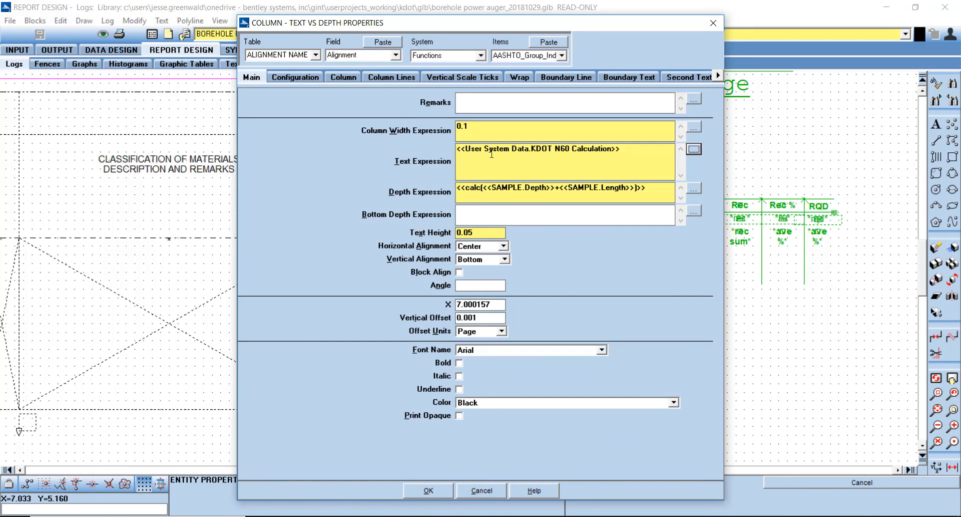
left_click_drag(462, 150, 618, 150)
left_click(479, 491)
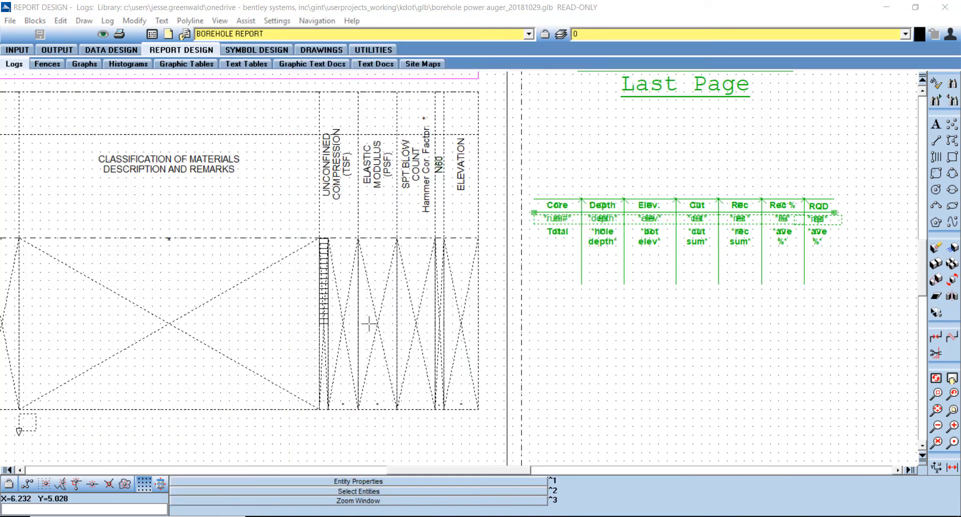